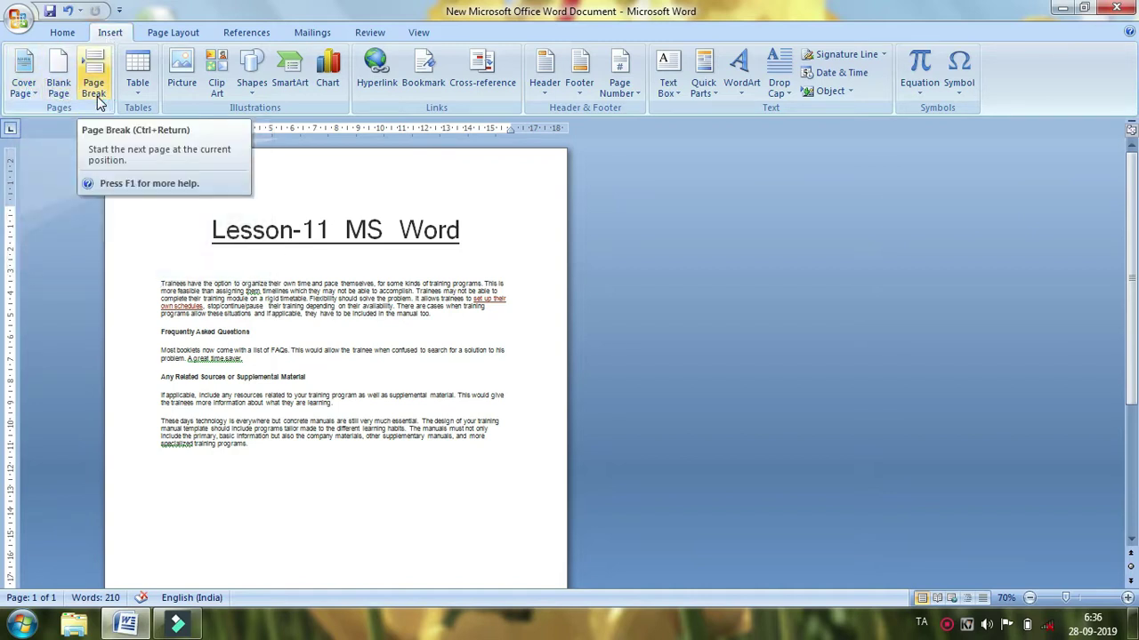
# - Turn on the screen magnifier and look through the paragraph border options without applying one
pyautogui.press('super+plus')
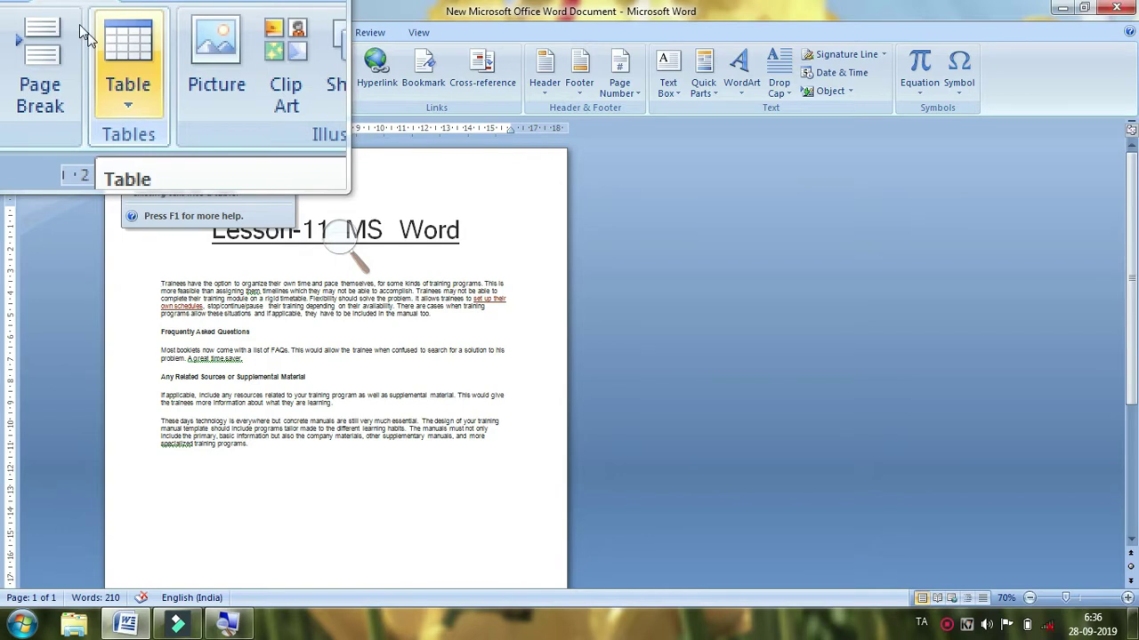
pyautogui.click(55, 36)
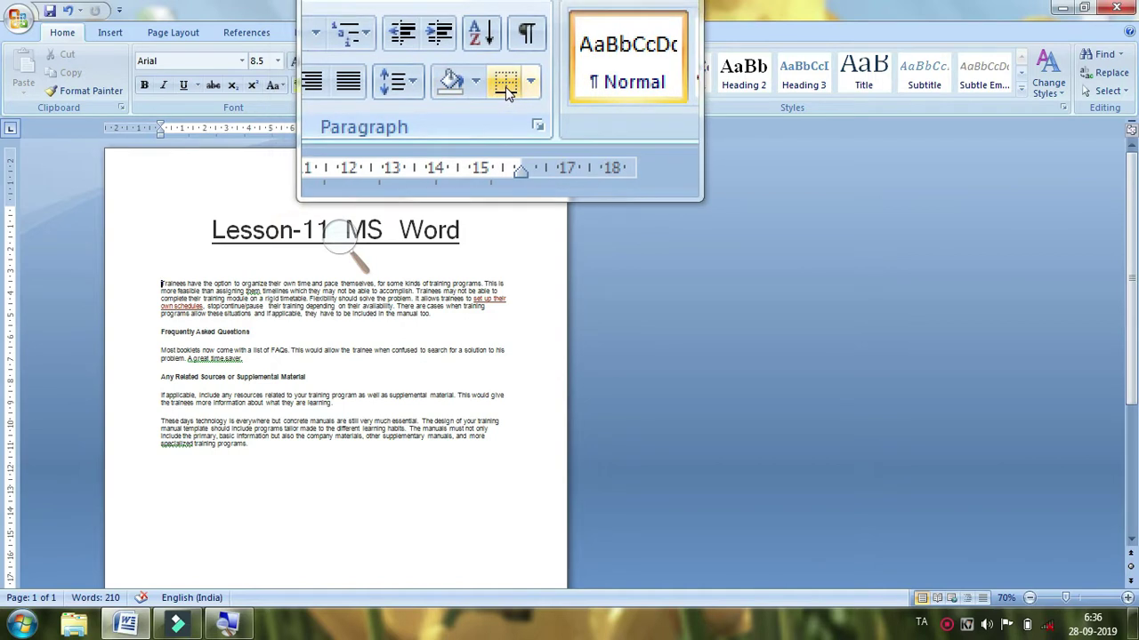
pyautogui.click(517, 86)
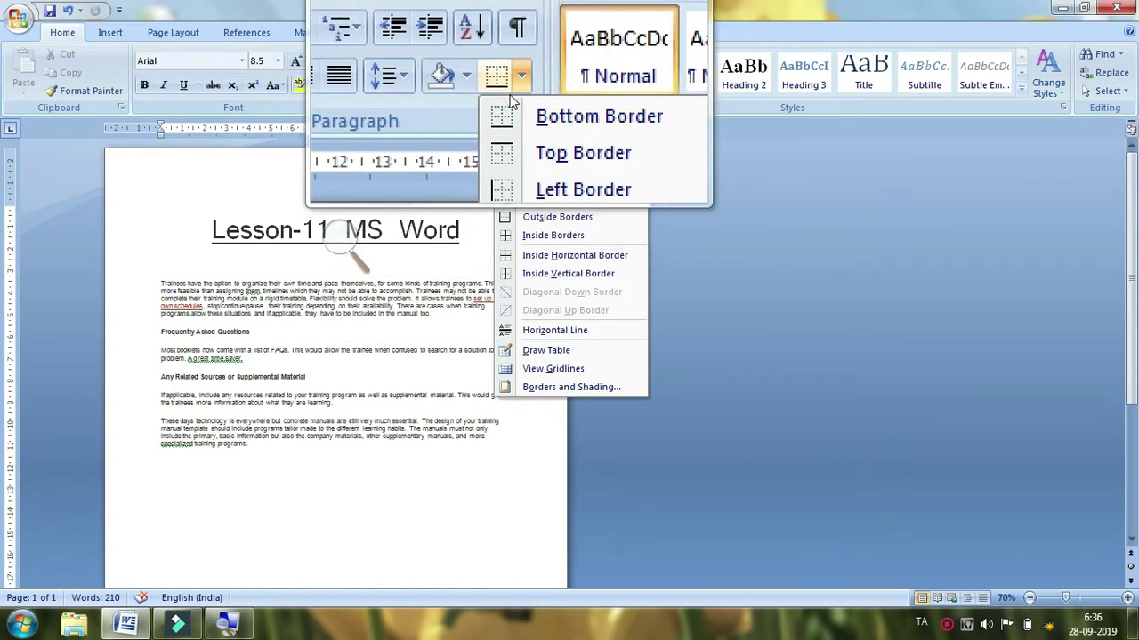
pyautogui.click(516, 93)
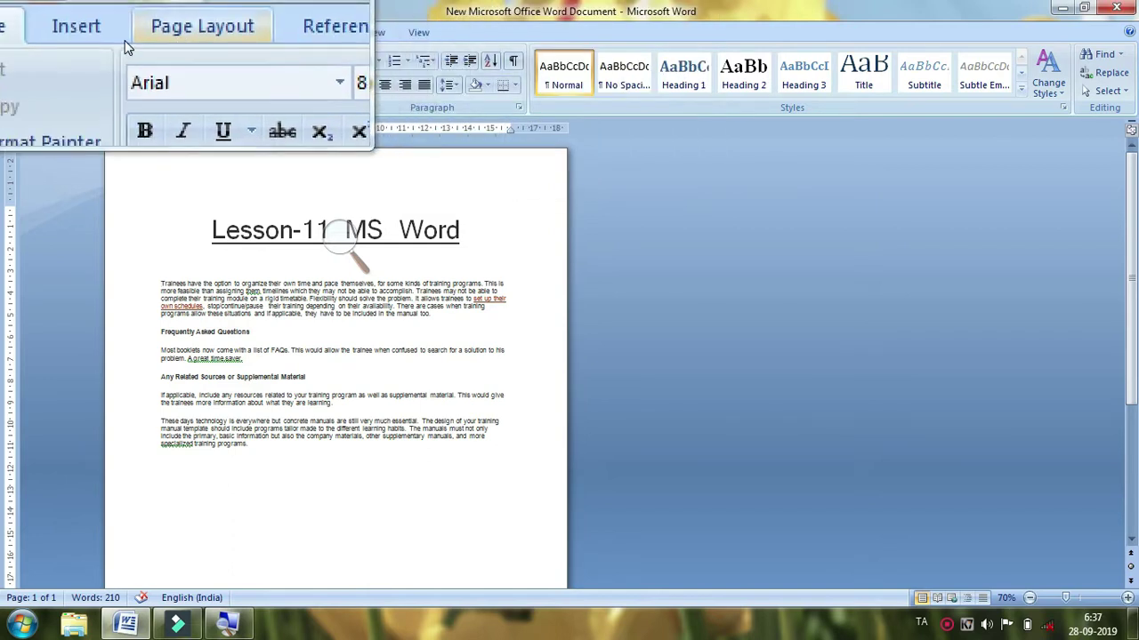
# - Add two blank lines after the last paragraph, which ends with "specialized training programs."
pyautogui.click(119, 40)
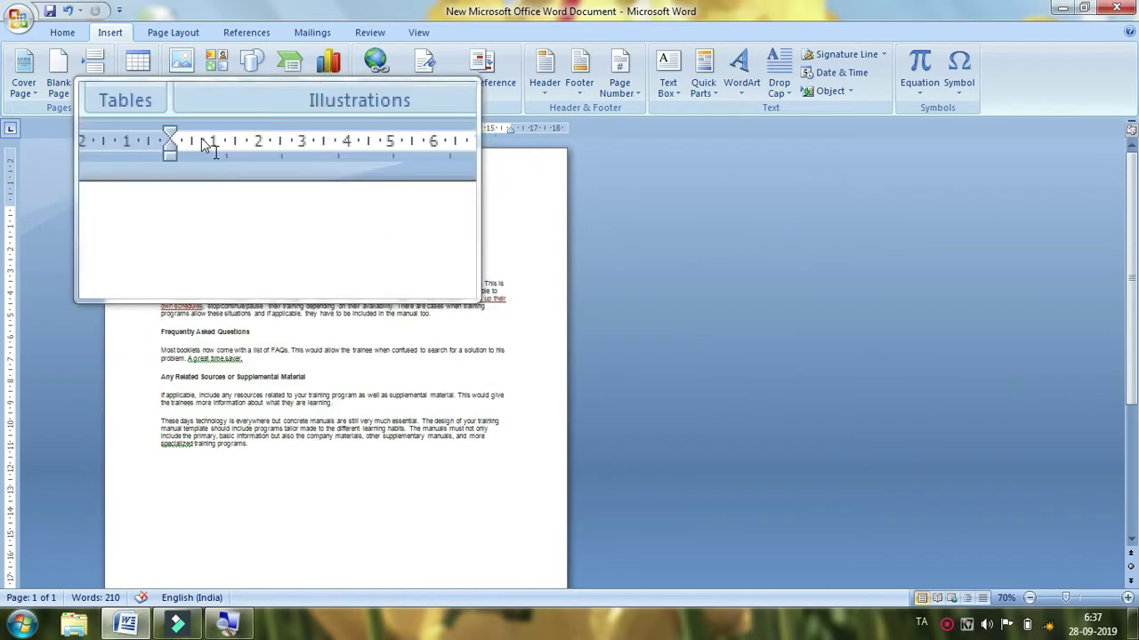
pyautogui.click(265, 433)
pyautogui.click(248, 445)
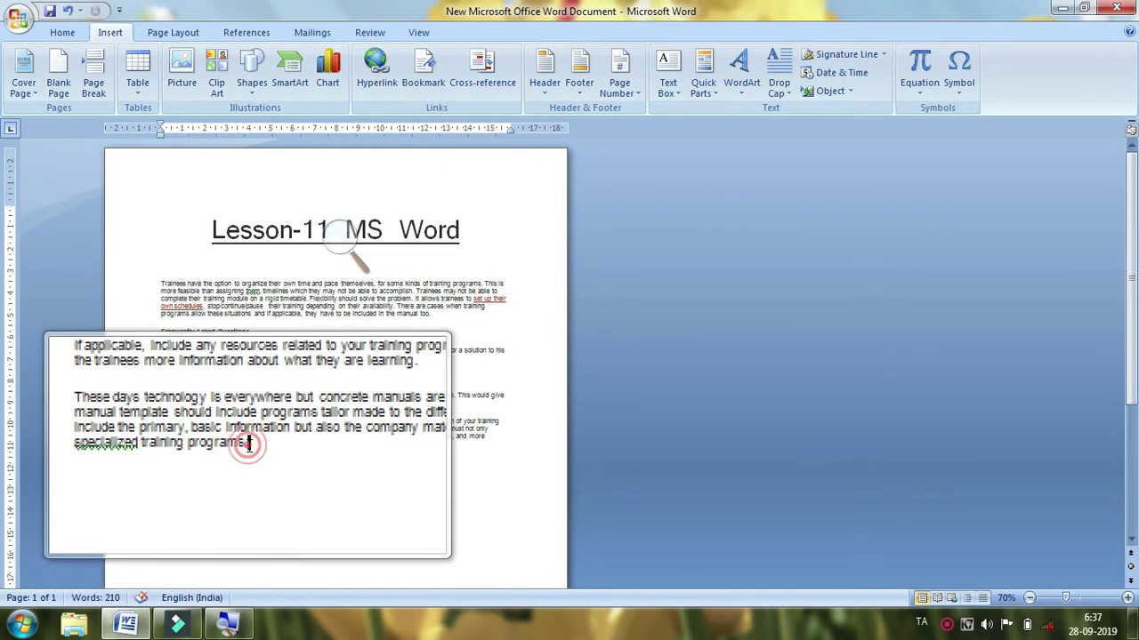
pyautogui.press('Return')
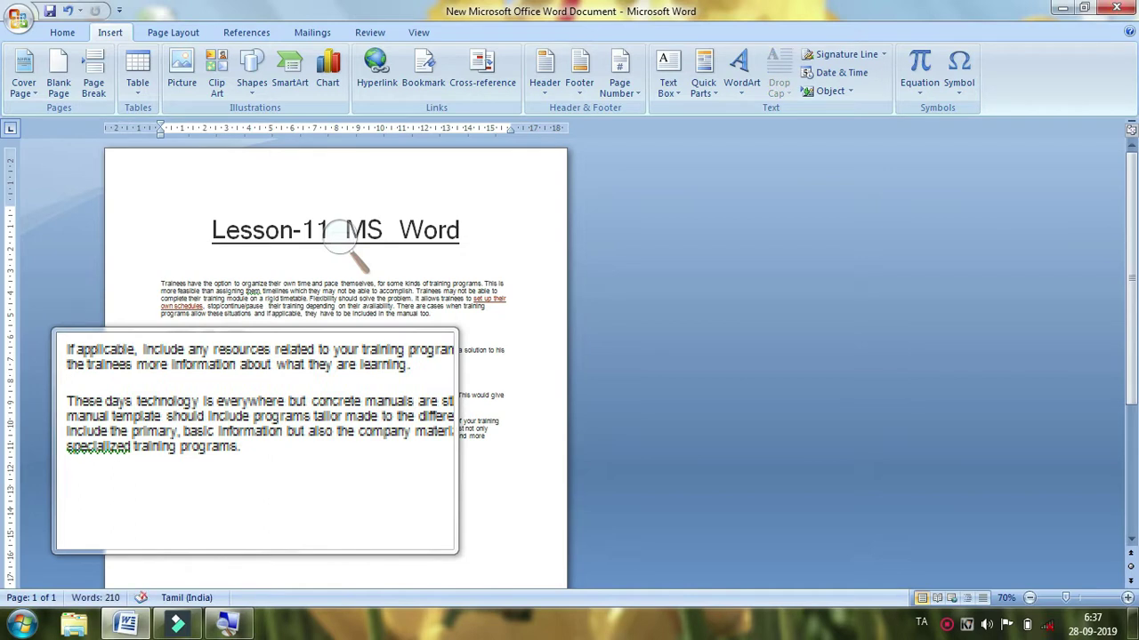
pyautogui.press('Return')
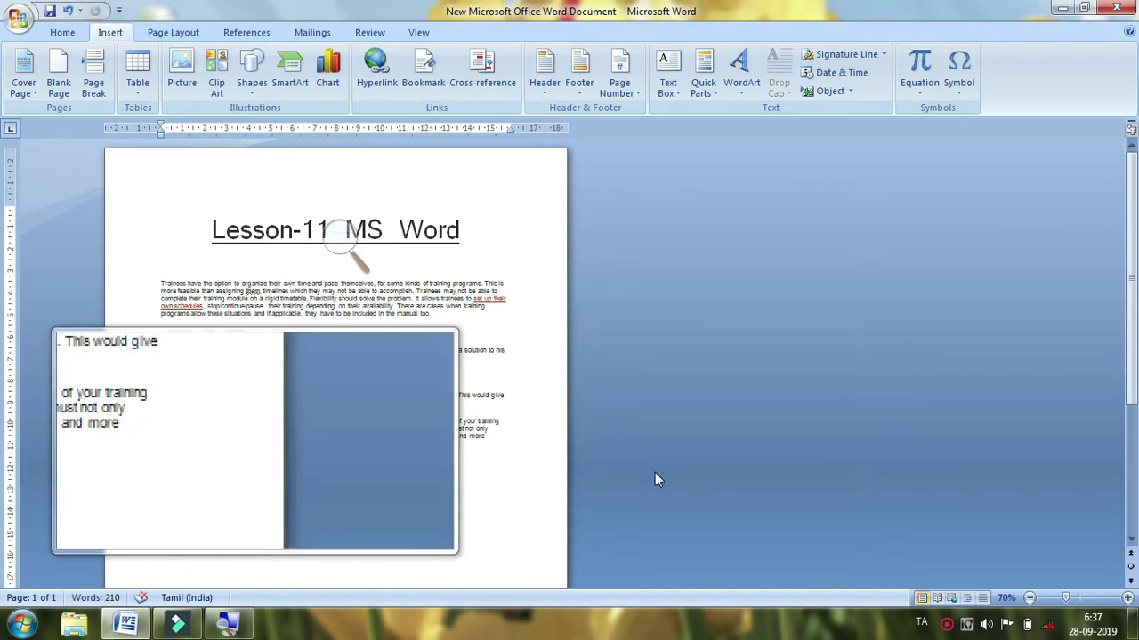
pyautogui.scroll(-1, 655, 481)
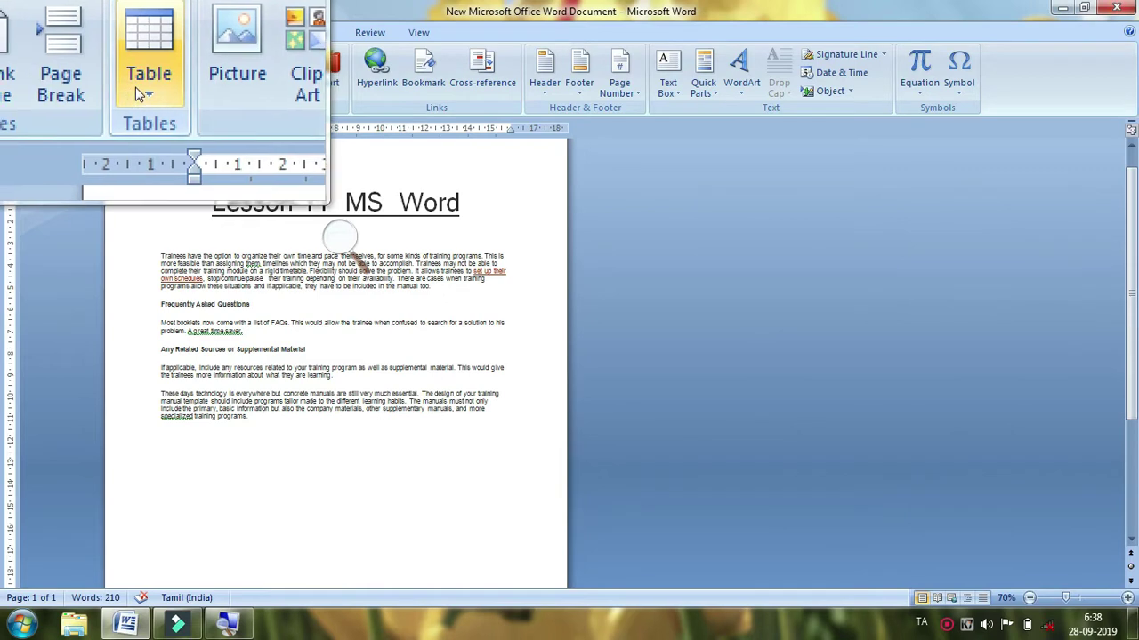
# - Insert a table with four columns and six rows below the last paragraph and turn off the screen magnifier
pyautogui.click(138, 94)
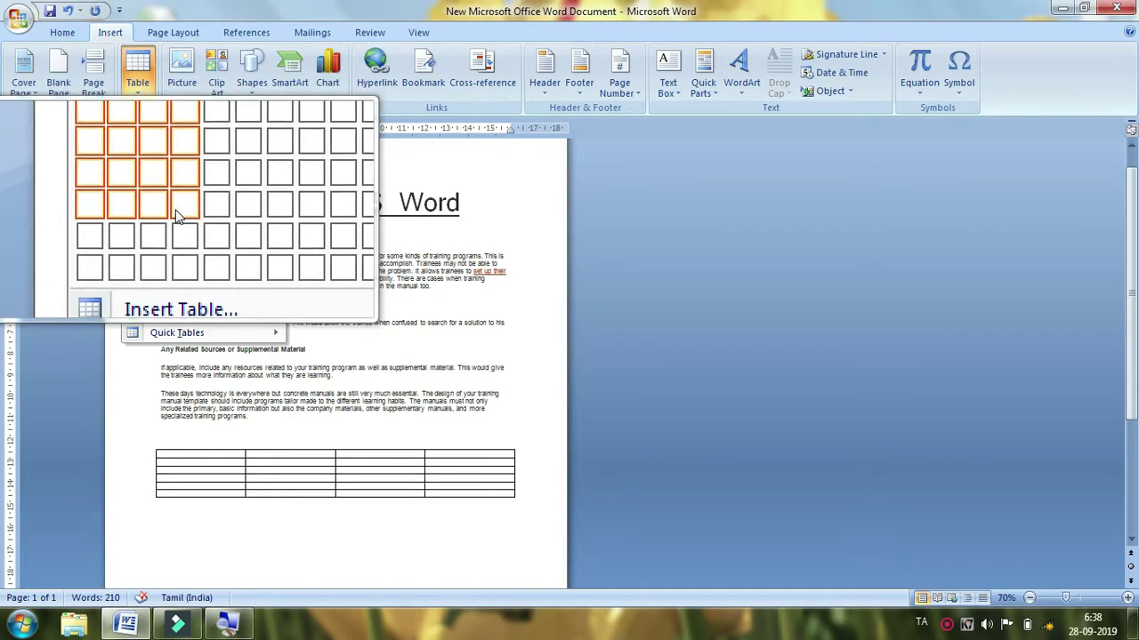
pyautogui.click(176, 213)
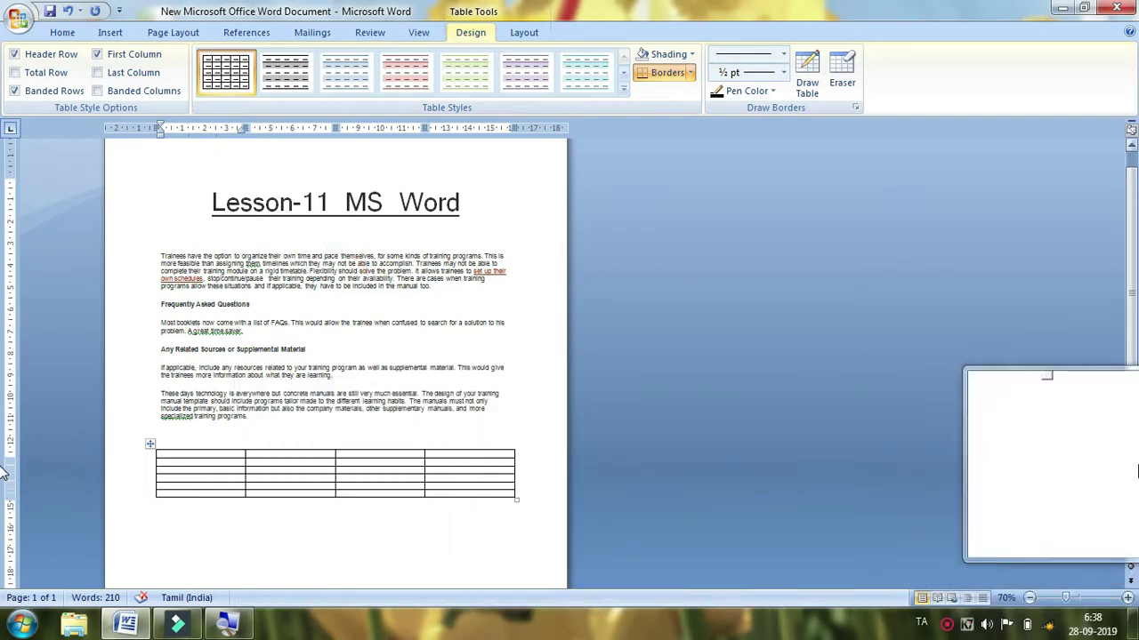
pyautogui.press('super+Escape')
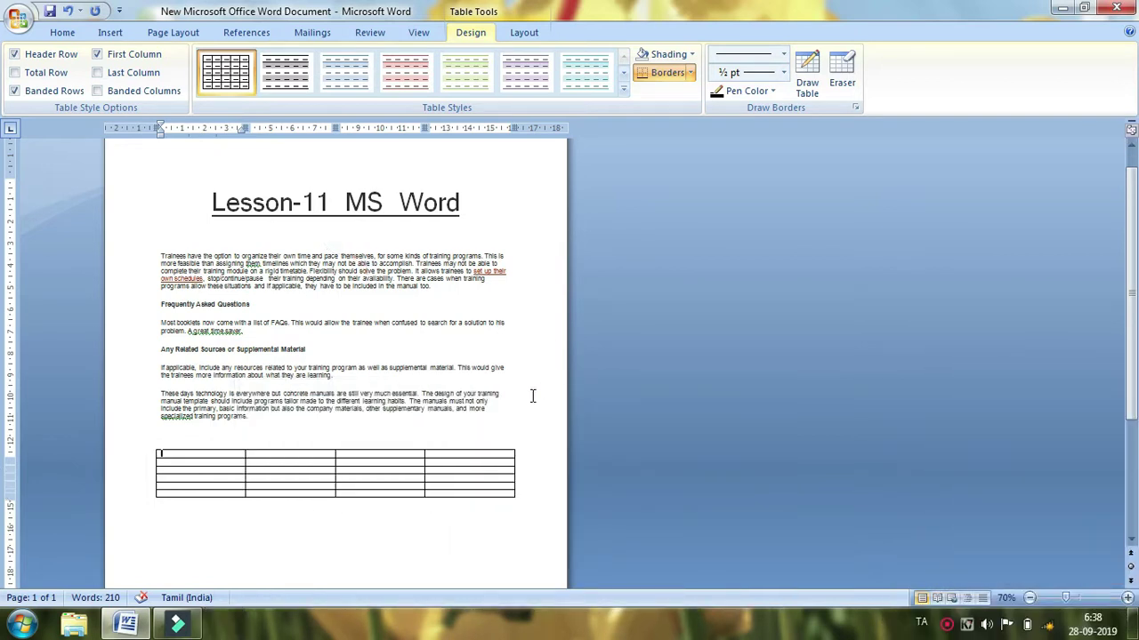
# - Enlarge the table vertically so its six rows become about three times taller at nearly the same width
pyautogui.press('alt')
pyautogui.click(532, 396)
pyautogui.keyDown('ctrl'); pyautogui.scroll(4, 532, 396); pyautogui.keyUp('ctrl')
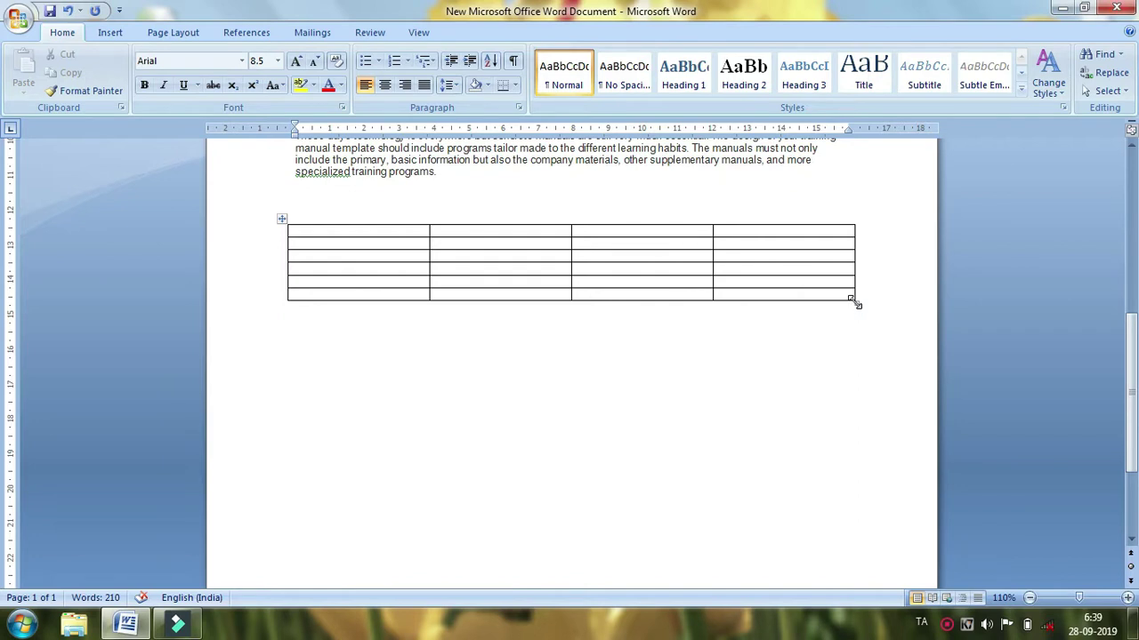
pyautogui.press('super+plus')
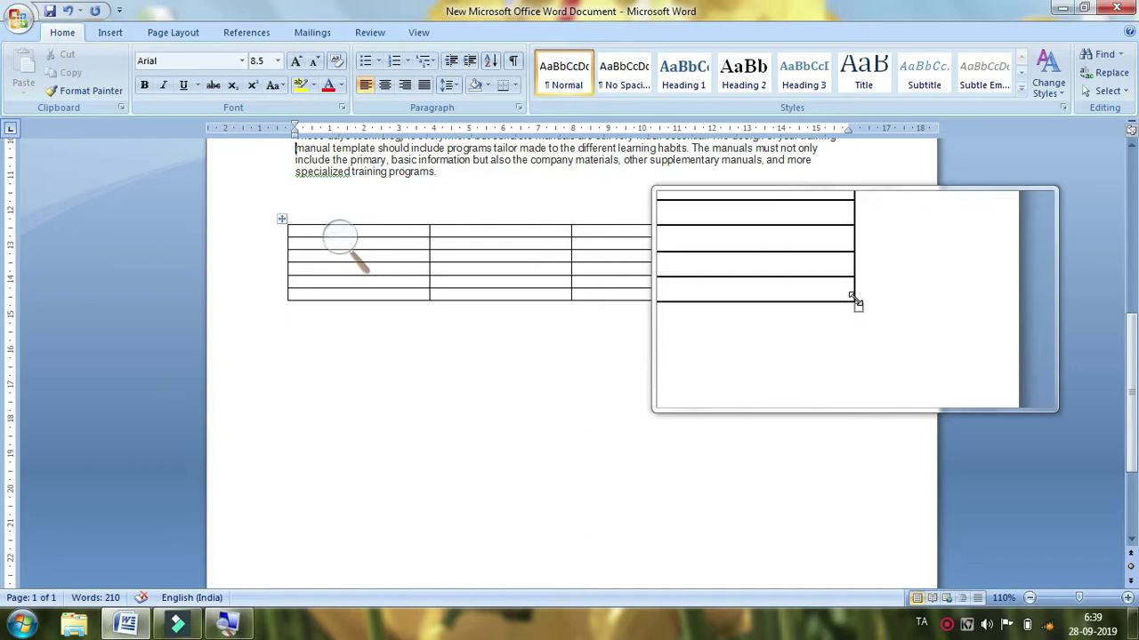
pyautogui.moveTo(854, 297); pyautogui.dragTo(859, 478)
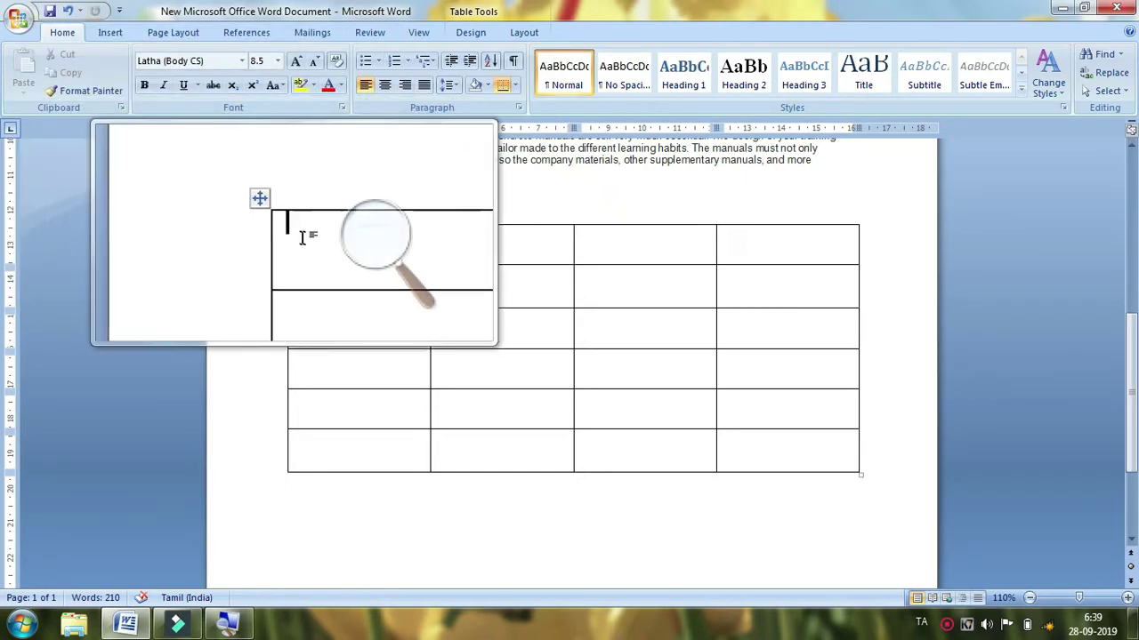
pyautogui.write('NAME OF THE')
pyautogui.press('BackSpace')
pyautogui.press('BackSpace')
pyautogui.press('BackSpace')
pyautogui.press('BackSpace')
pyautogui.press('BackSpace')
pyautogui.press('BackSpace')
pyautogui.press('BackSpace')
pyautogui.press('BackSpace')
pyautogui.press('BackSpace')
pyautogui.press('BackSpace')
pyautogui.press('BackSpace')
pyautogui.press('BackSpace')
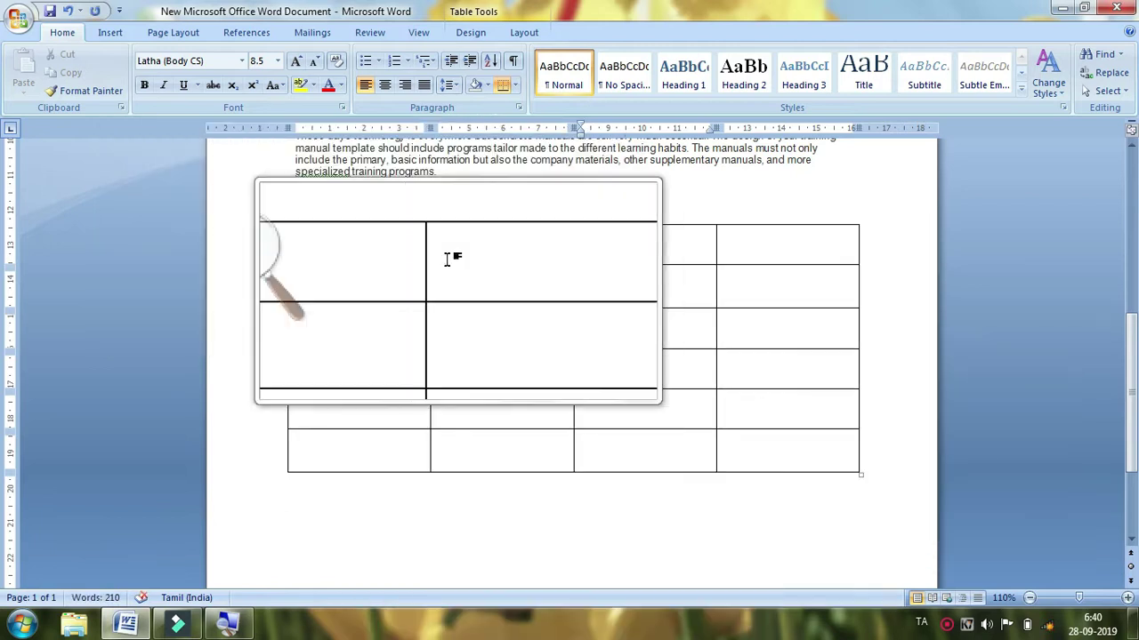
# - Enter the heading NAME OF THE INSTITUTION in the second cell of the table's first row
pyautogui.click(446, 256)
pyautogui.write('N')
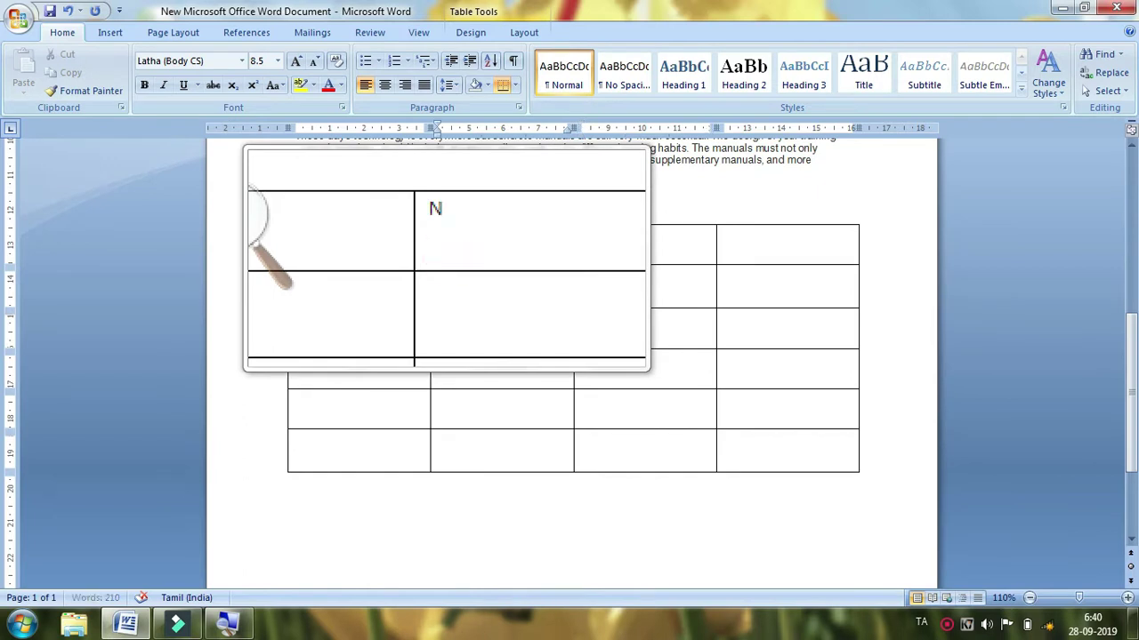
pyautogui.write('AME OF THE IN')
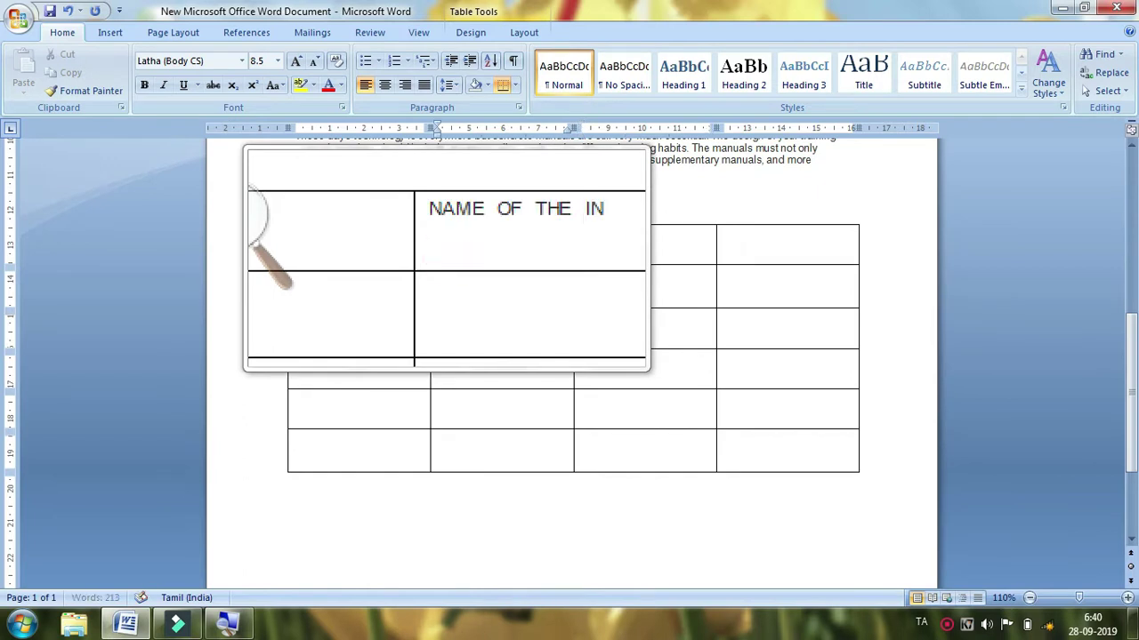
pyautogui.write('STITUTION')
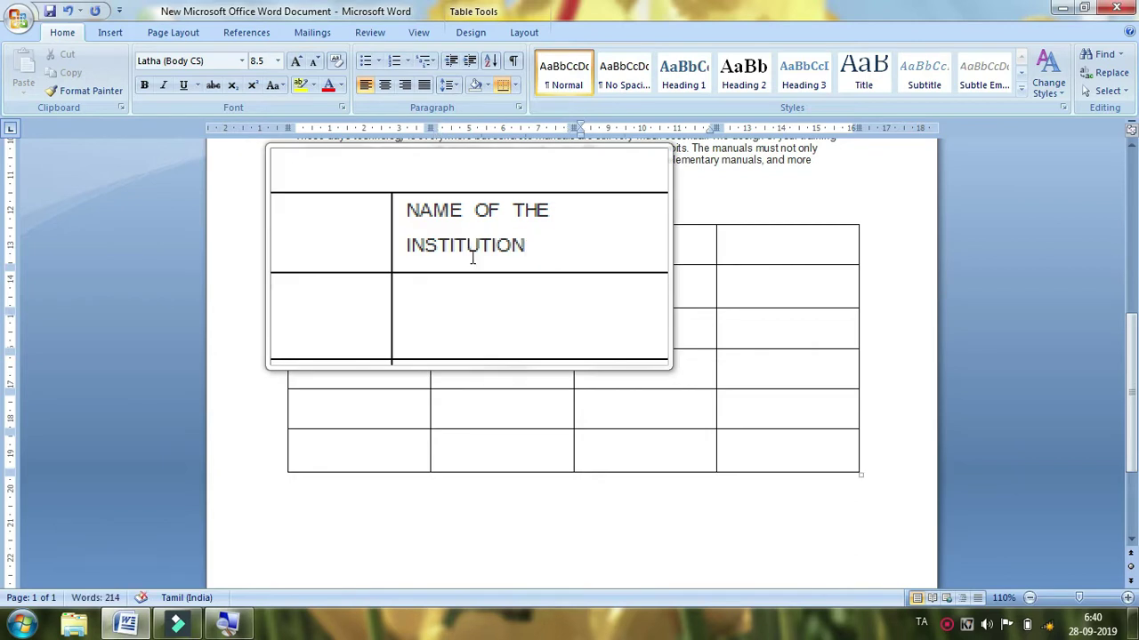
# - Enter the headings PERCANTAGE and YEAR OF OUTCOME in the third and fourth cells of the first row
pyautogui.press('Tab')
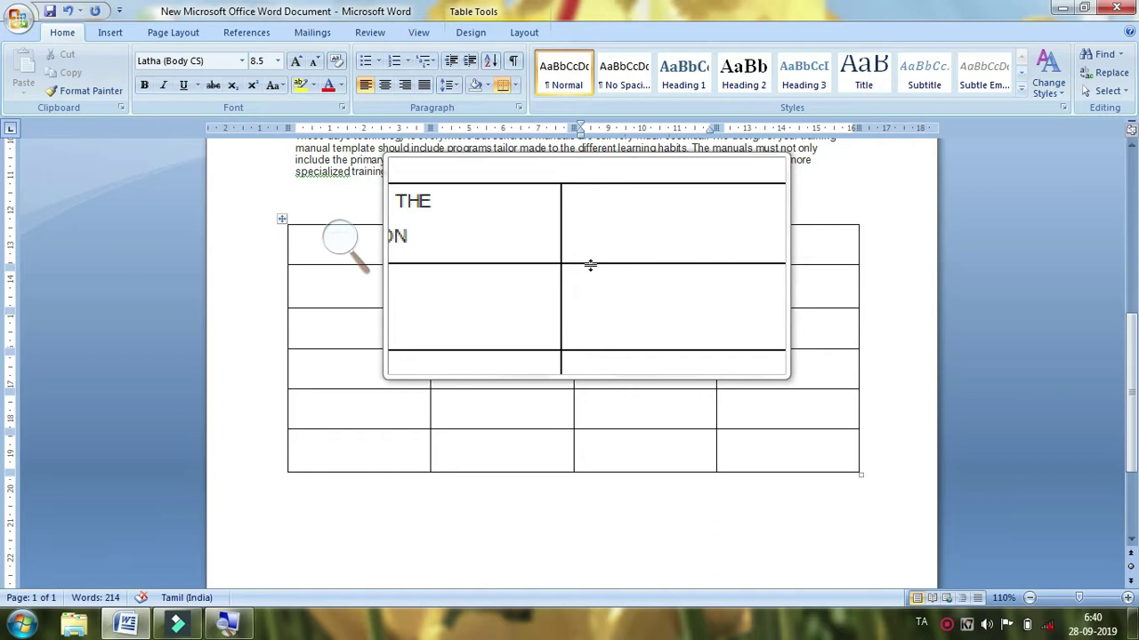
pyautogui.write('PER')
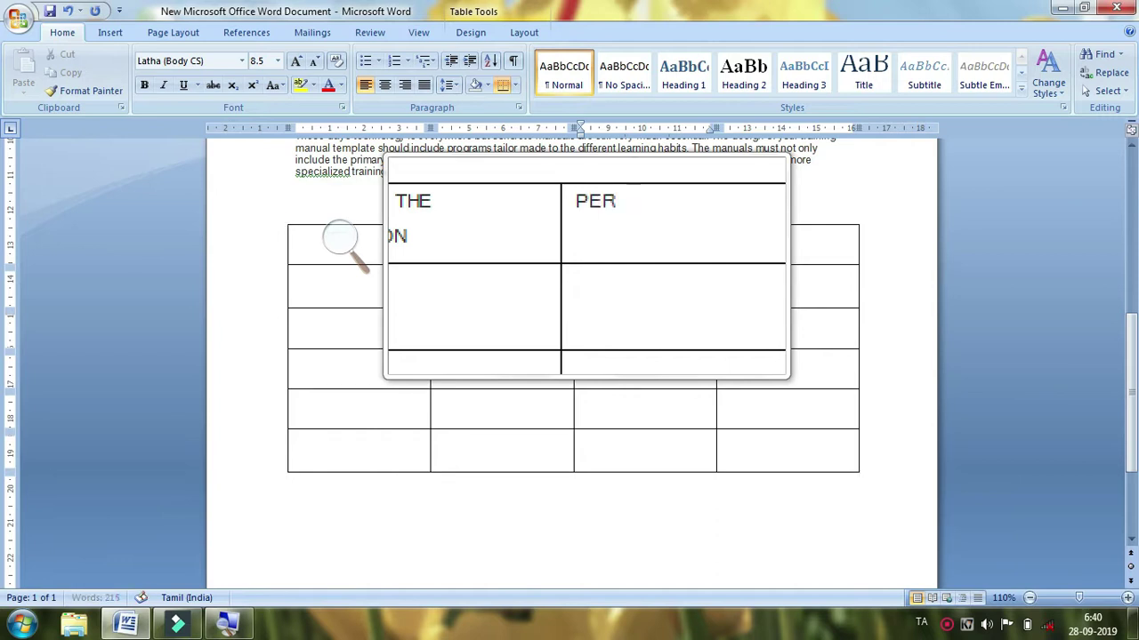
pyautogui.write('CANTAGE')
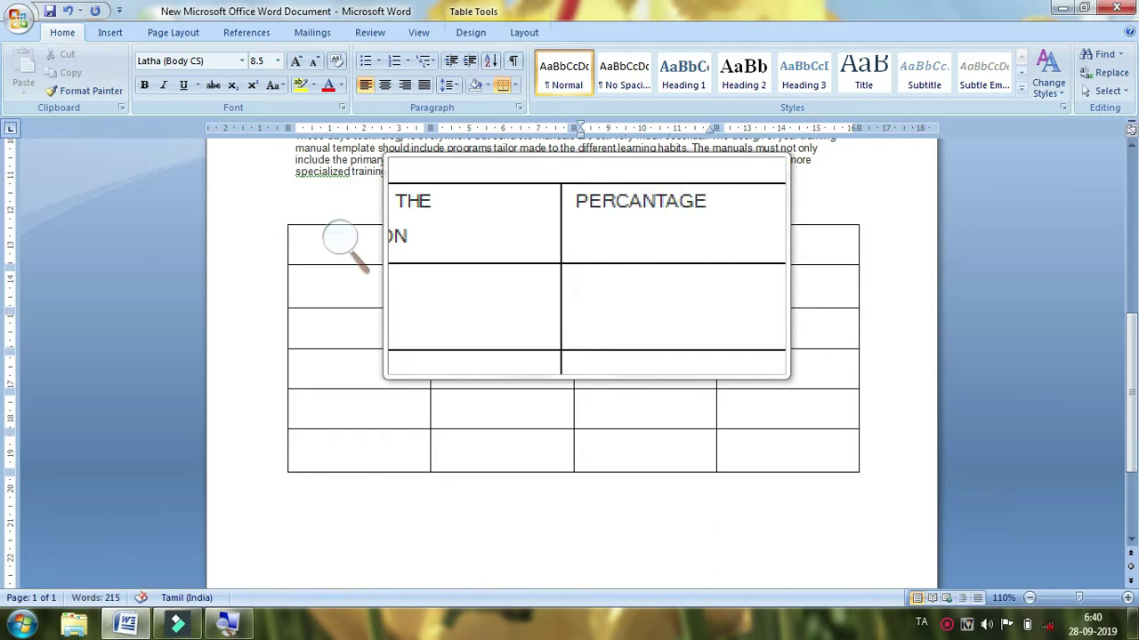
pyautogui.press('Tab')
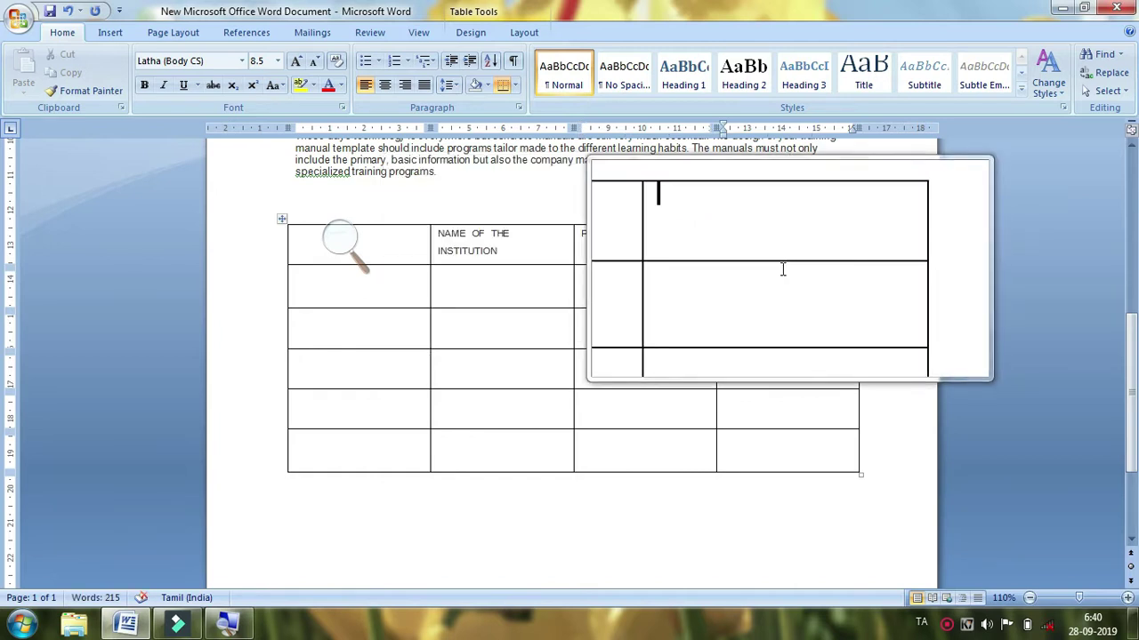
pyautogui.write('YEAR ')
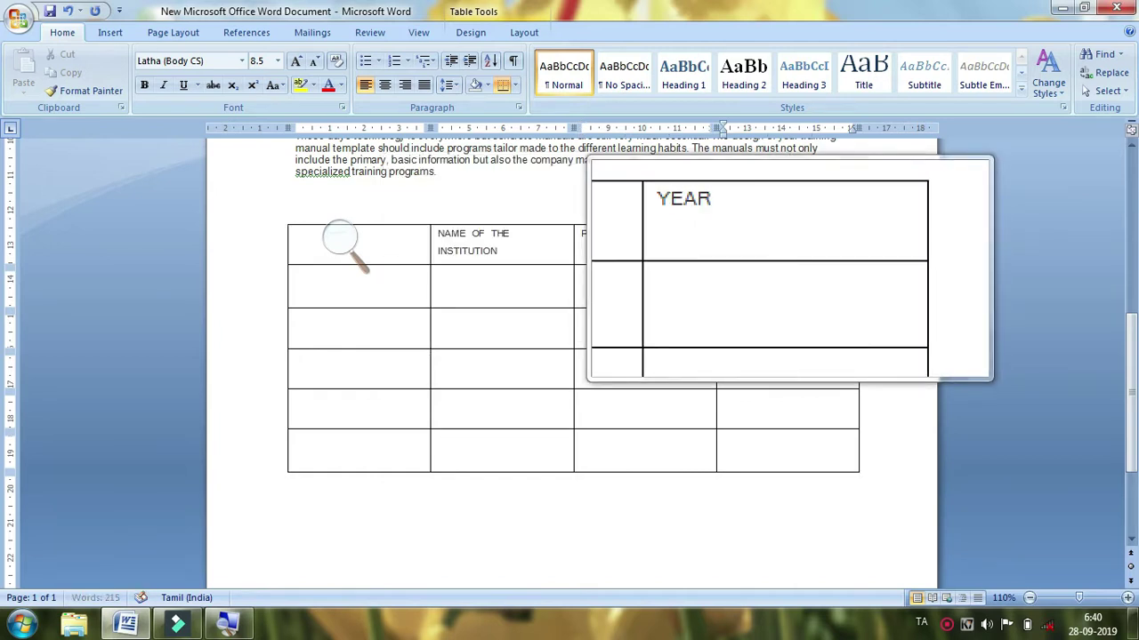
pyautogui.write('OF OUTCOME')
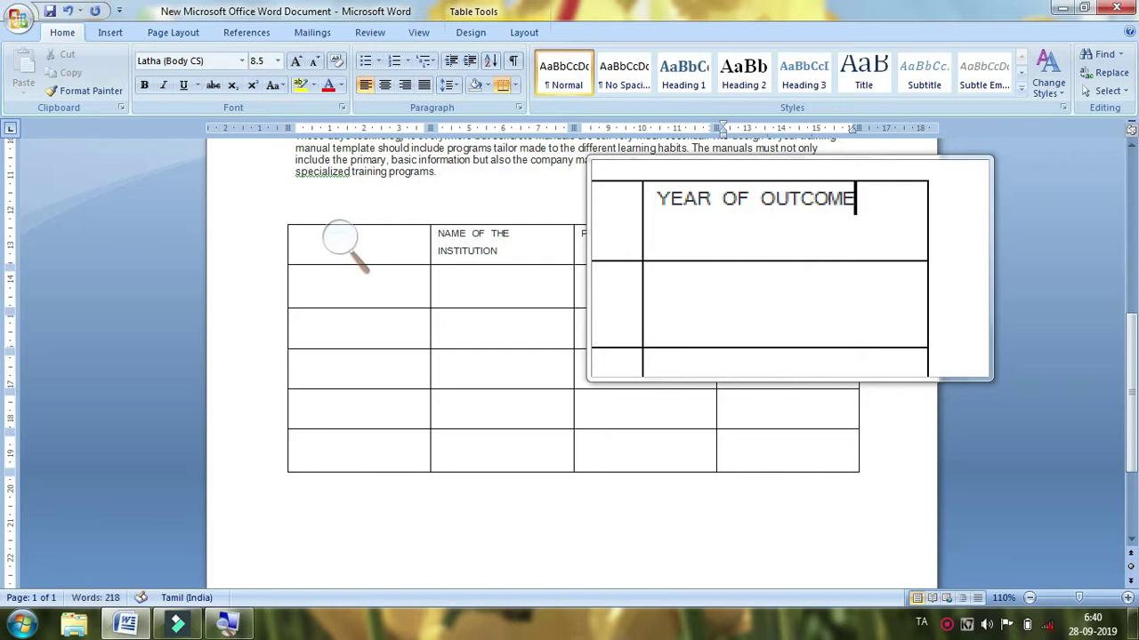
# - Enter the heading SCHOOL /UNIVERSITY in the table's first cell and turn off the screen magnifier
pyautogui.click(330, 257)
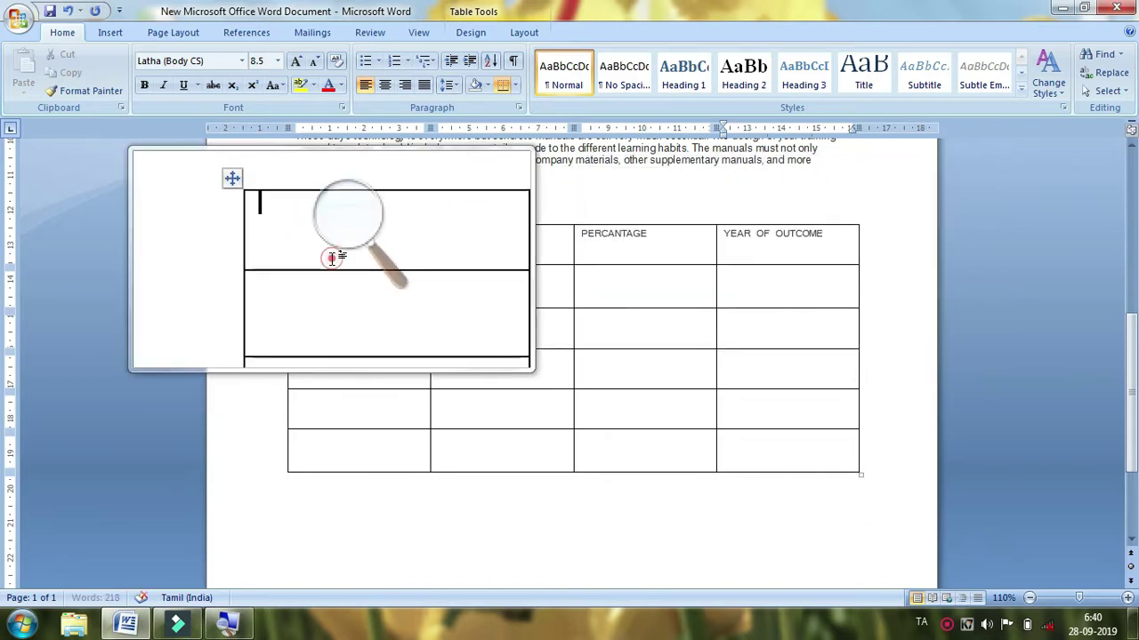
pyautogui.write('SCHOOL')
pyautogui.press('super+Escape')
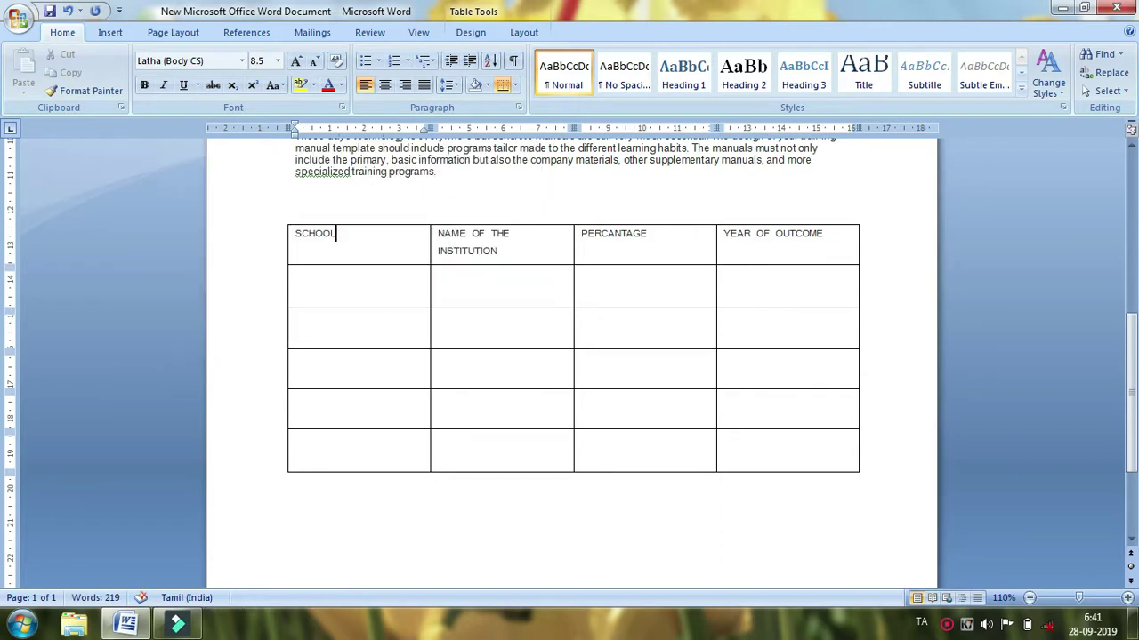
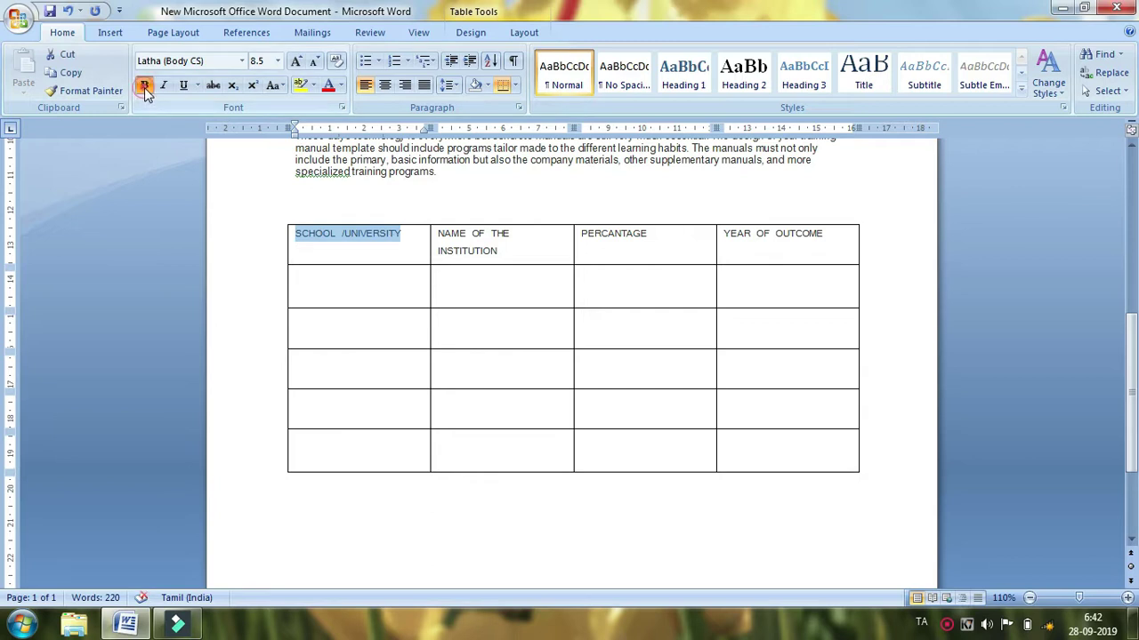
# - Make the headings NAME OF THE INSTITUTION, PERCANTAGE and YEAR OF OUTCOME bold
pyautogui.moveTo(436, 233); pyautogui.dragTo(505, 252)
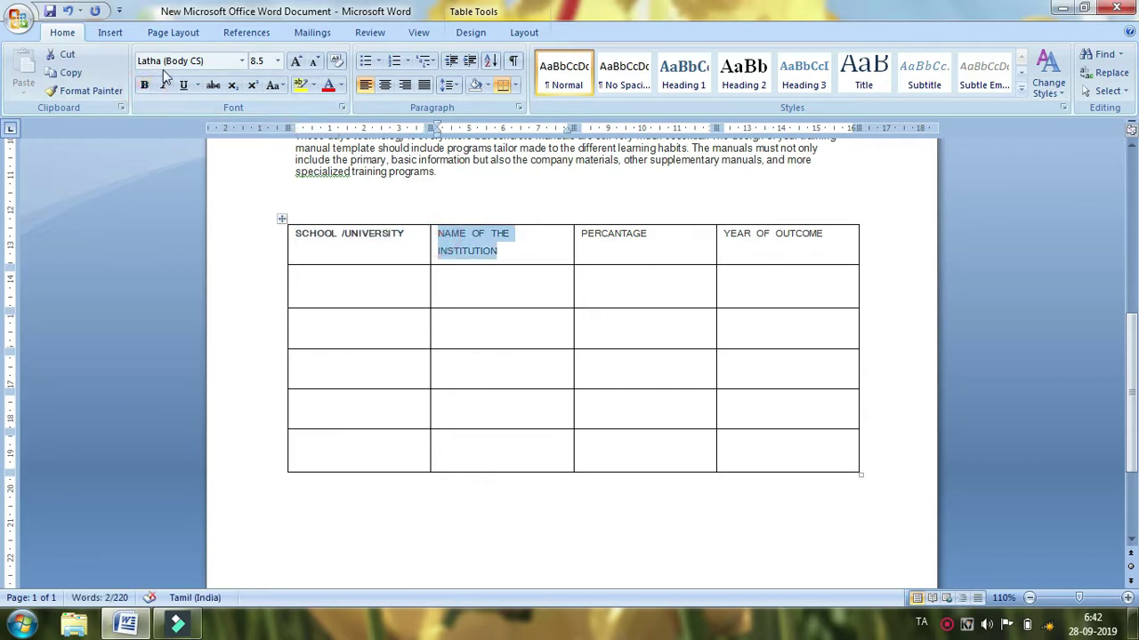
pyautogui.click(144, 84)
pyautogui.moveTo(582, 233); pyautogui.dragTo(649, 236)
pyautogui.click(144, 85)
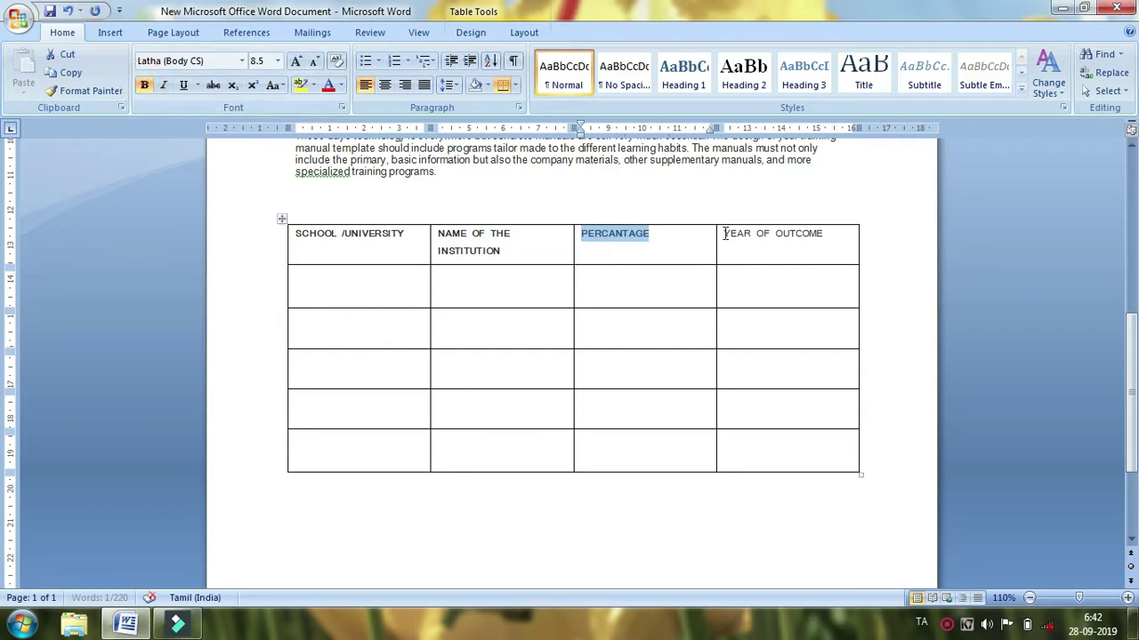
pyautogui.moveTo(722, 233); pyautogui.dragTo(847, 245)
pyautogui.click(142, 84)
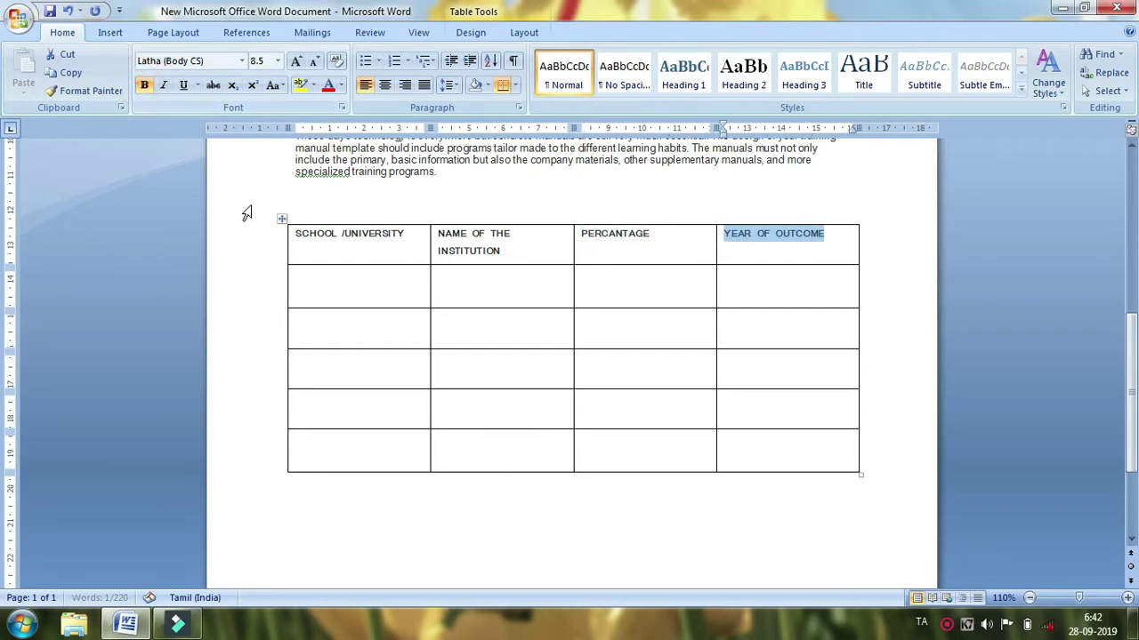
# - Center all four headings in the table's first row and place the cursor in the first cell below them
pyautogui.click(296, 233)
pyautogui.moveTo(355, 235); pyautogui.dragTo(801, 239)
pyautogui.click(385, 85)
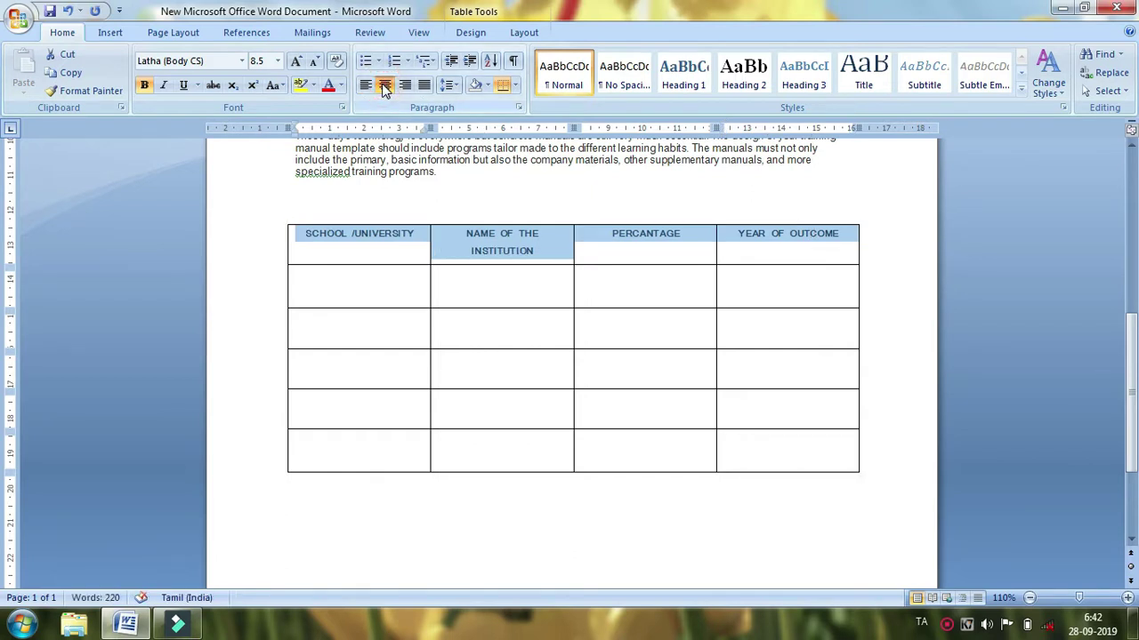
pyautogui.click(365, 85)
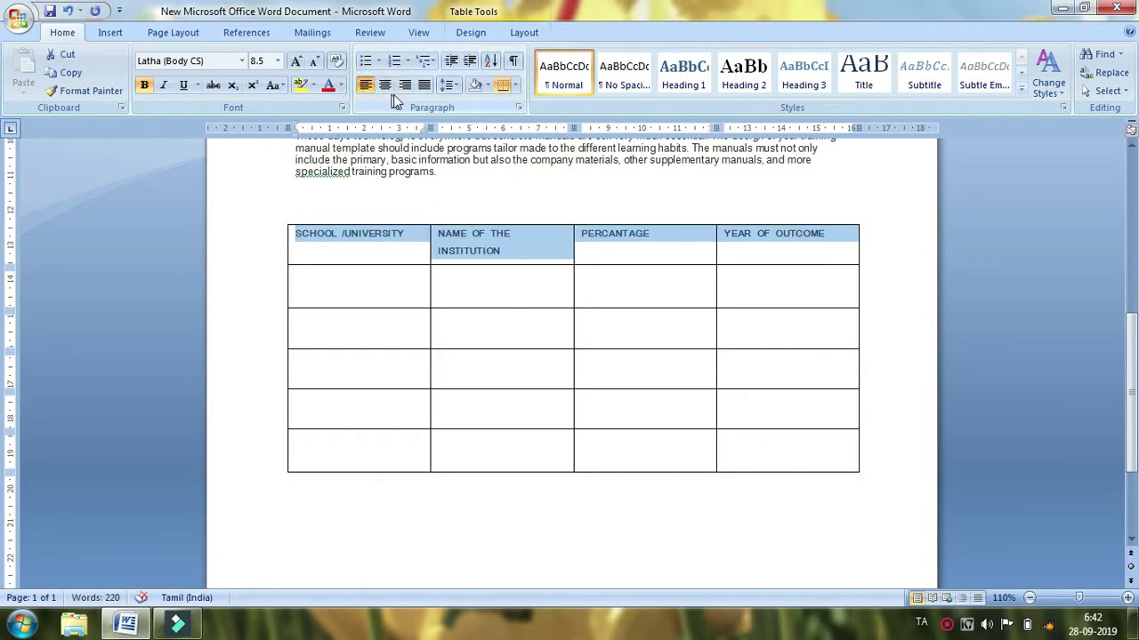
pyautogui.click(385, 86)
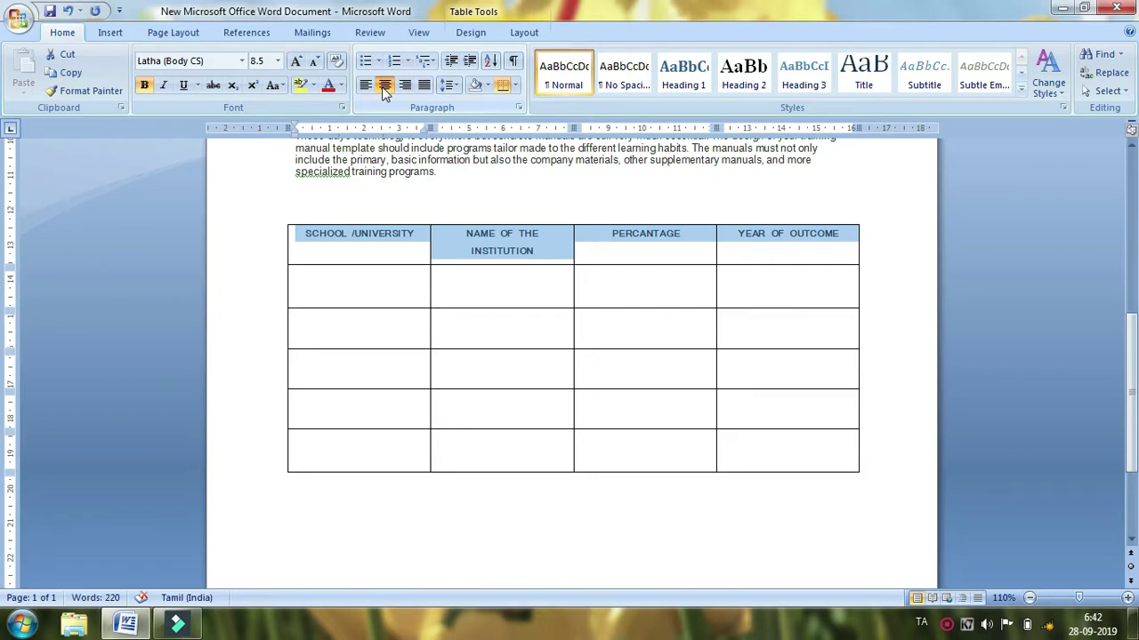
pyautogui.click(380, 285)
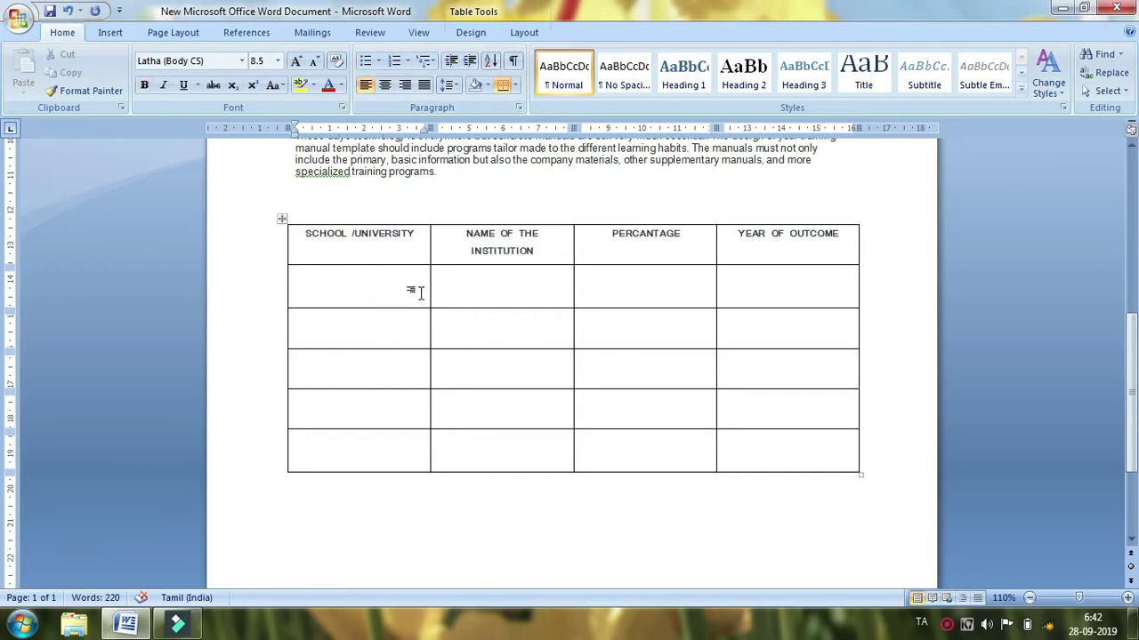
# - Enter GOVERNMENT SCHOOL, STATE BOARD, 83% and 2004 across the four cells of the table's second row
pyautogui.write('GOVER')
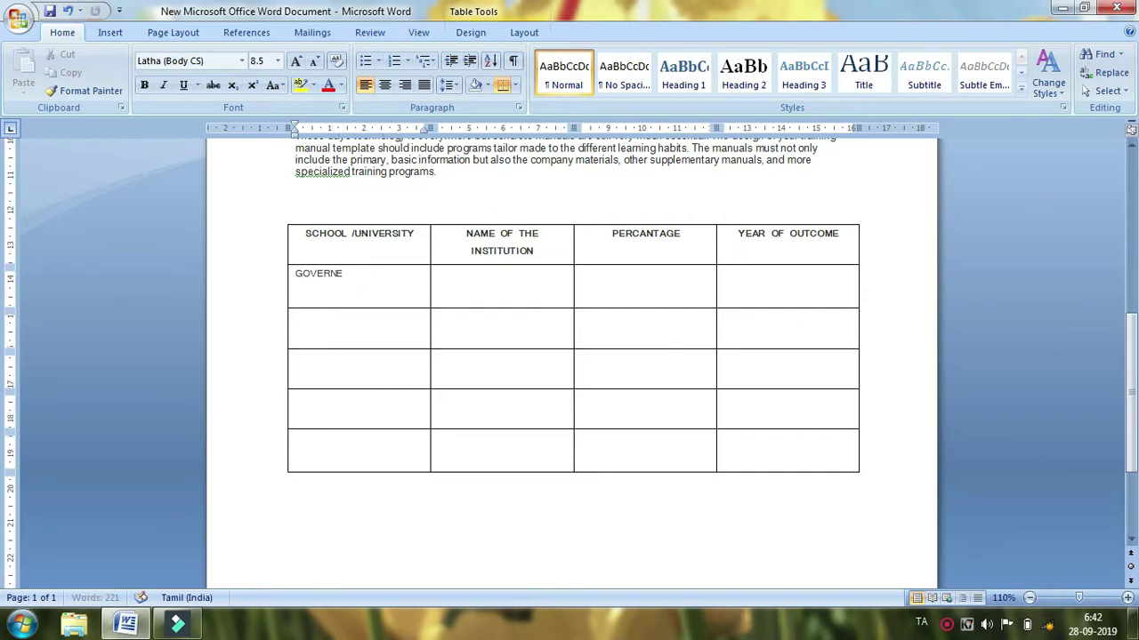
pyautogui.write('NMENT SCHOOL')
pyautogui.press('Tab')
pyautogui.write('STA')
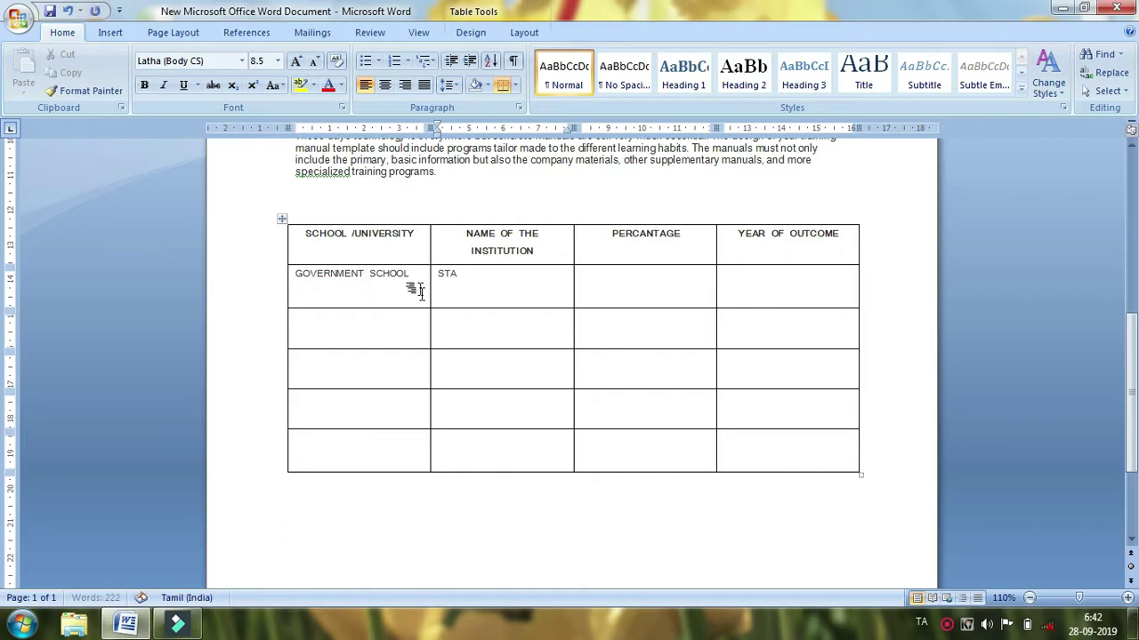
pyautogui.write('TE BOARD')
pyautogui.press('Tab')
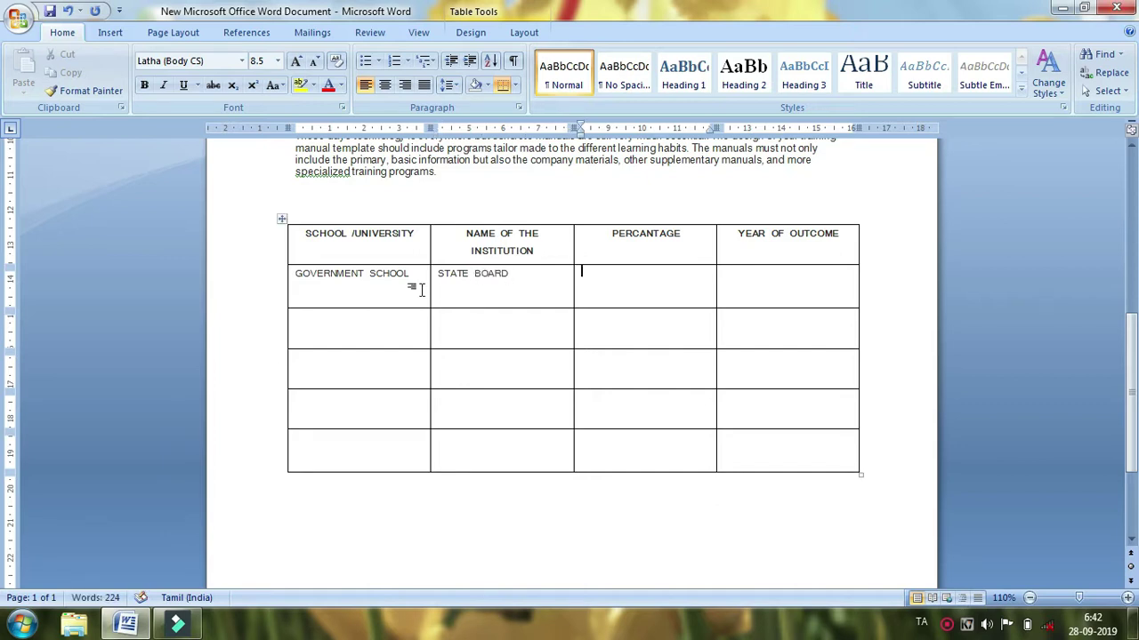
pyautogui.write('83')
pyautogui.press('Tab')
pyautogui.write('2004')
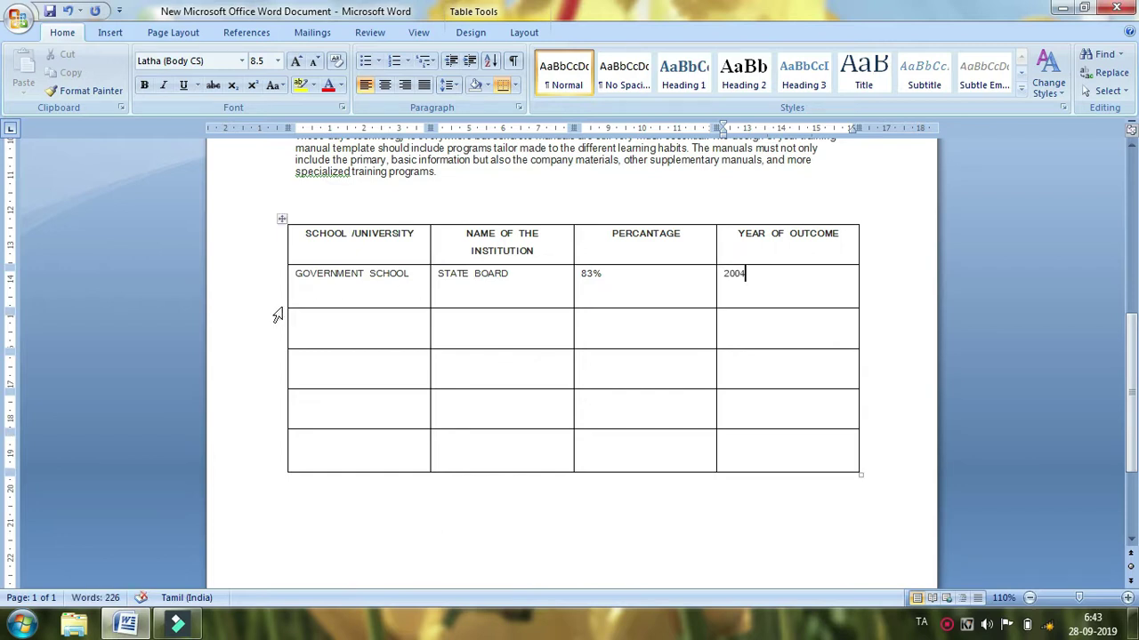
# - Add 10TH after GOVERNMENT SCHOOL and center all entries in the table's second row
pyautogui.click(420, 273)
pyautogui.write('10TH')
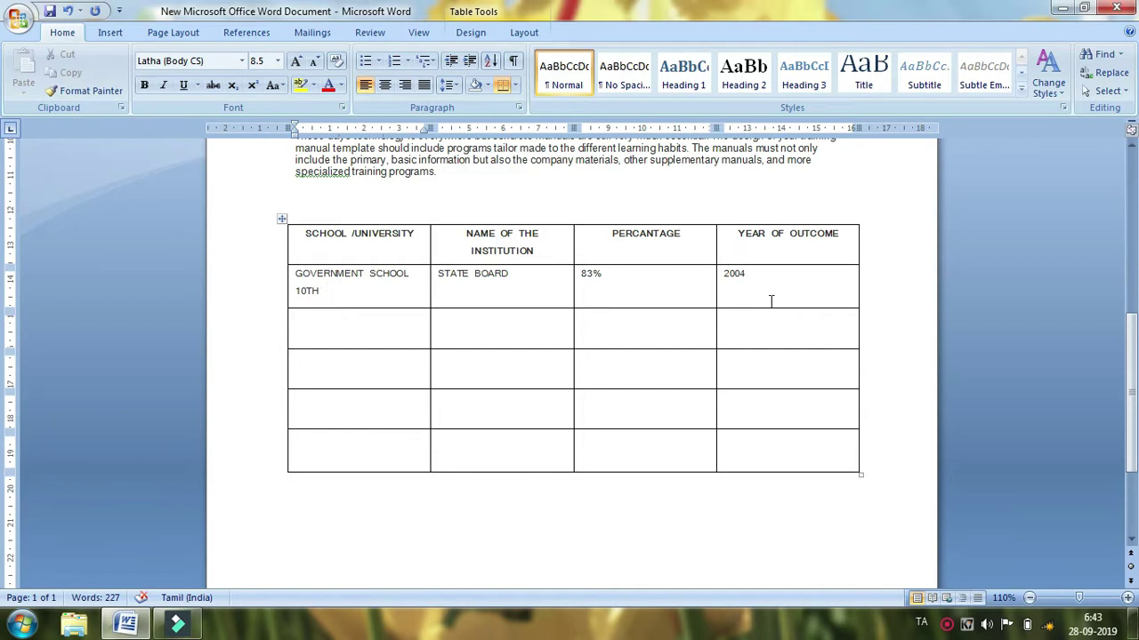
pyautogui.scroll(2, 771, 301)
pyautogui.scroll(2, 783, 400)
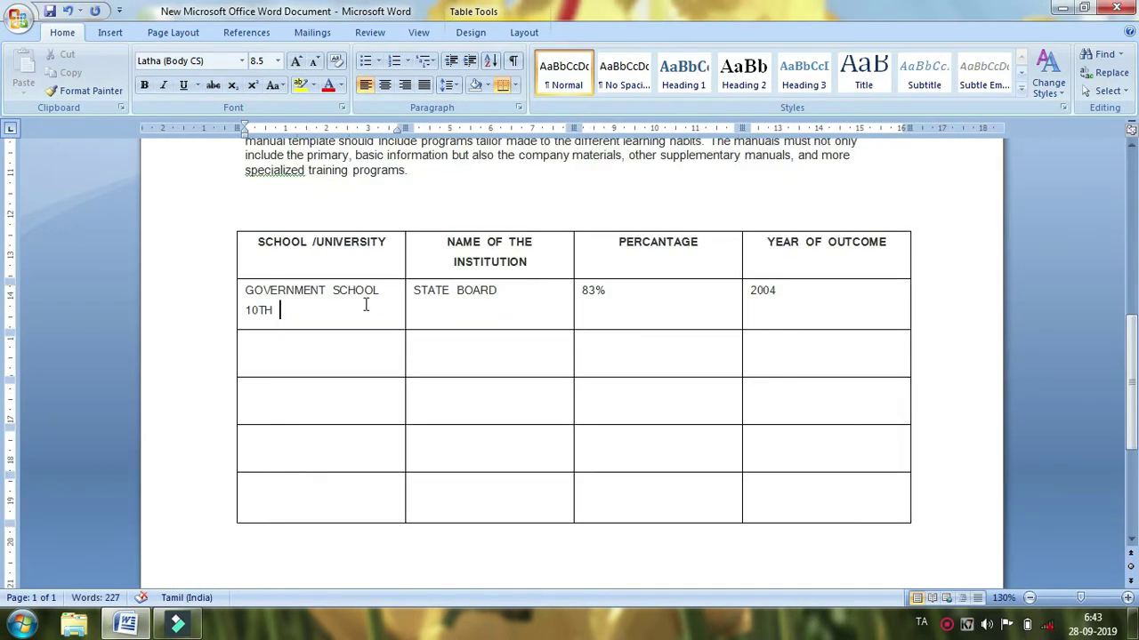
pyautogui.moveTo(248, 302); pyautogui.dragTo(793, 313)
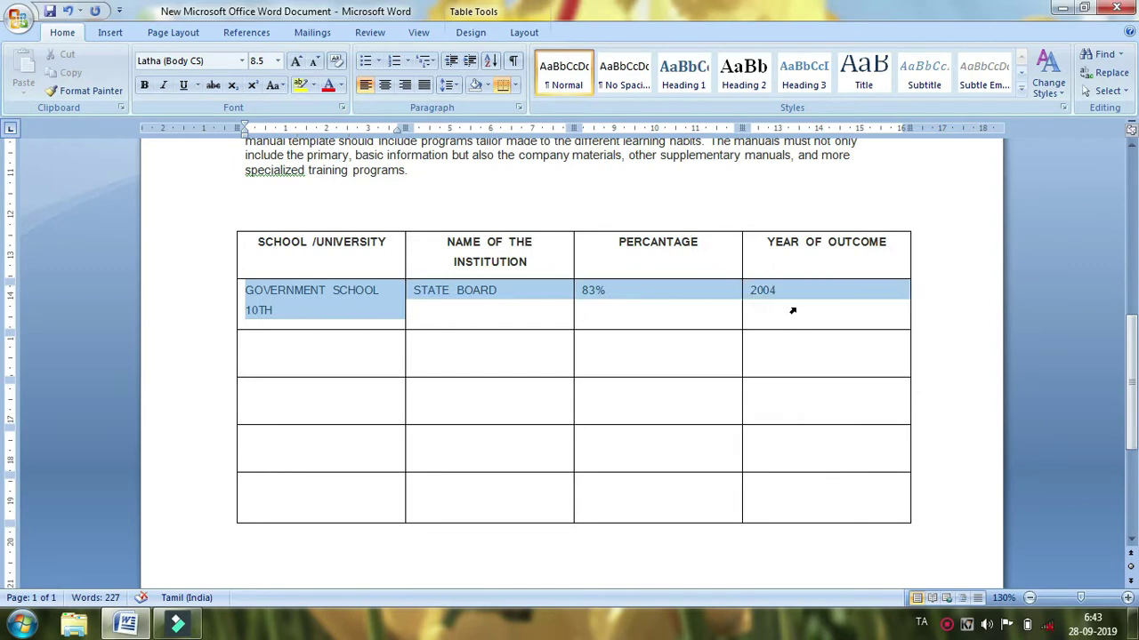
pyautogui.click(385, 85)
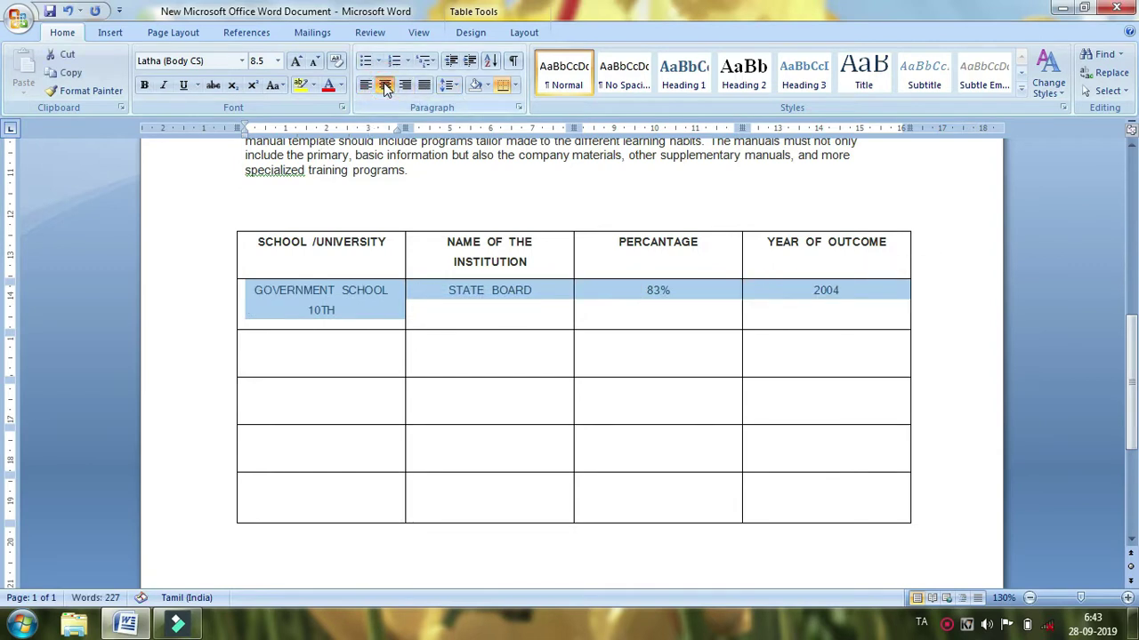
pyautogui.click(320, 336)
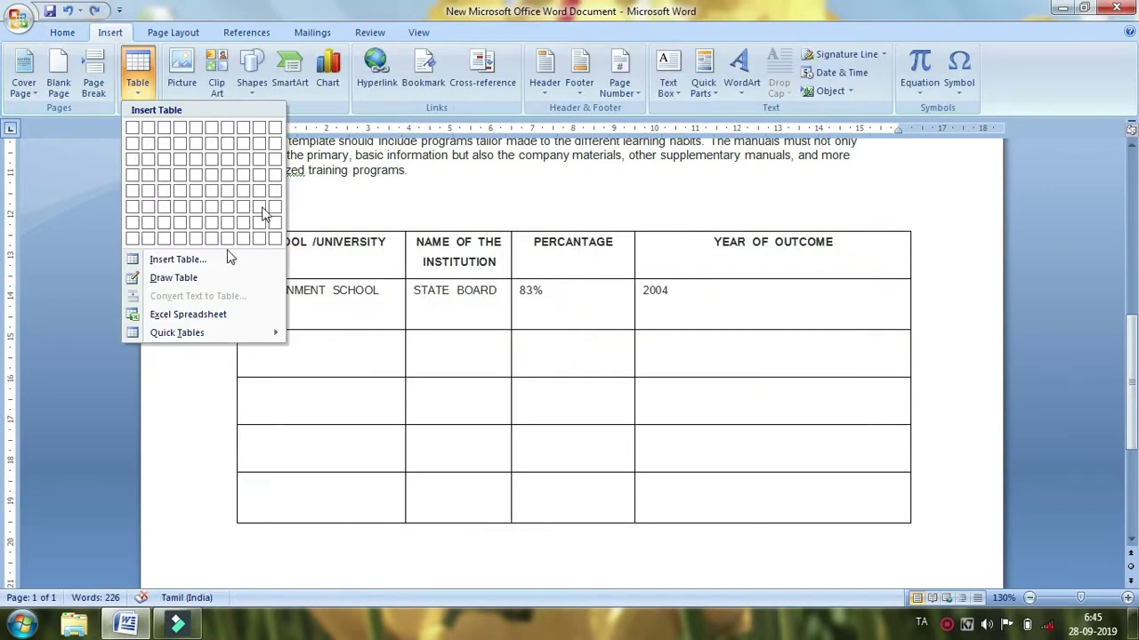
pyautogui.click(189, 399)
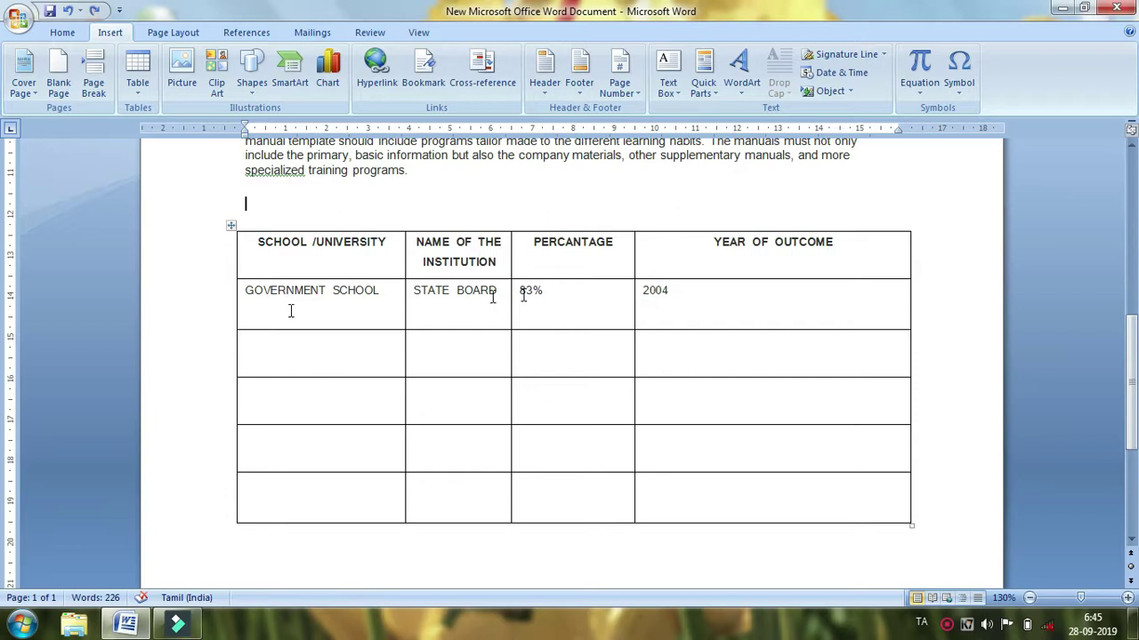
pyautogui.click(137, 71)
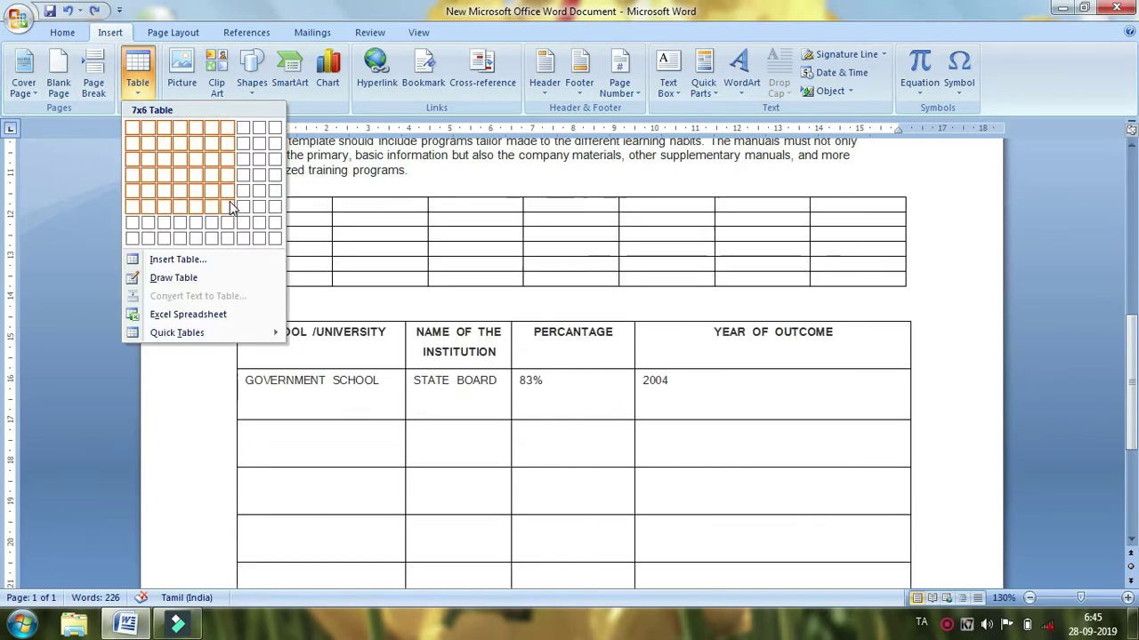
pyautogui.click(197, 265)
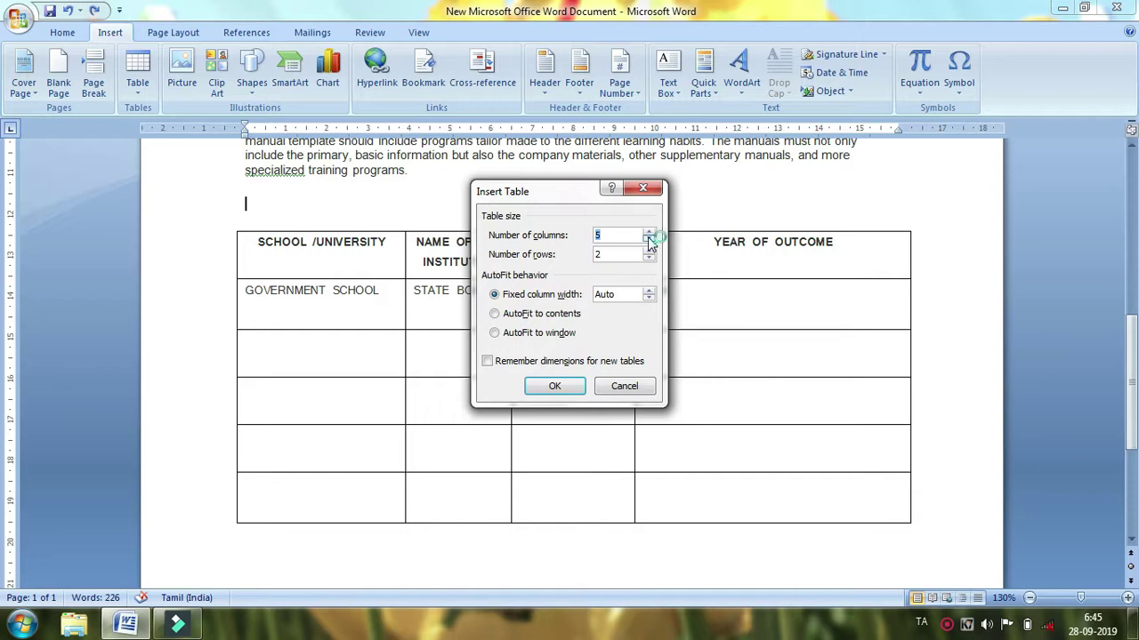
pyautogui.press('super+plus')
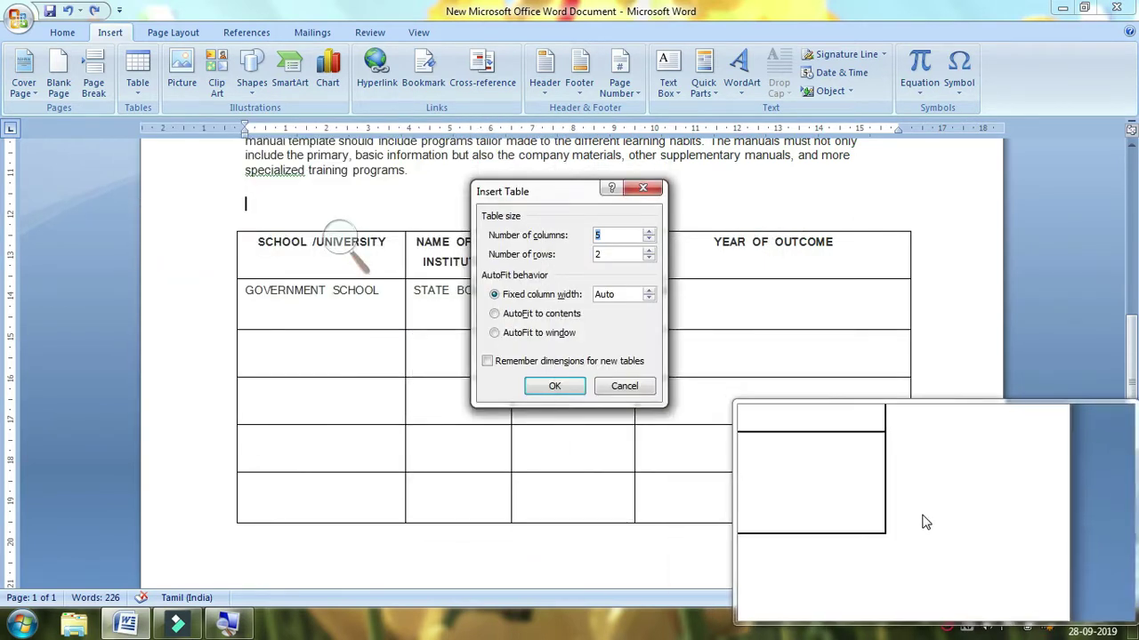
pyautogui.press('super+Escape')
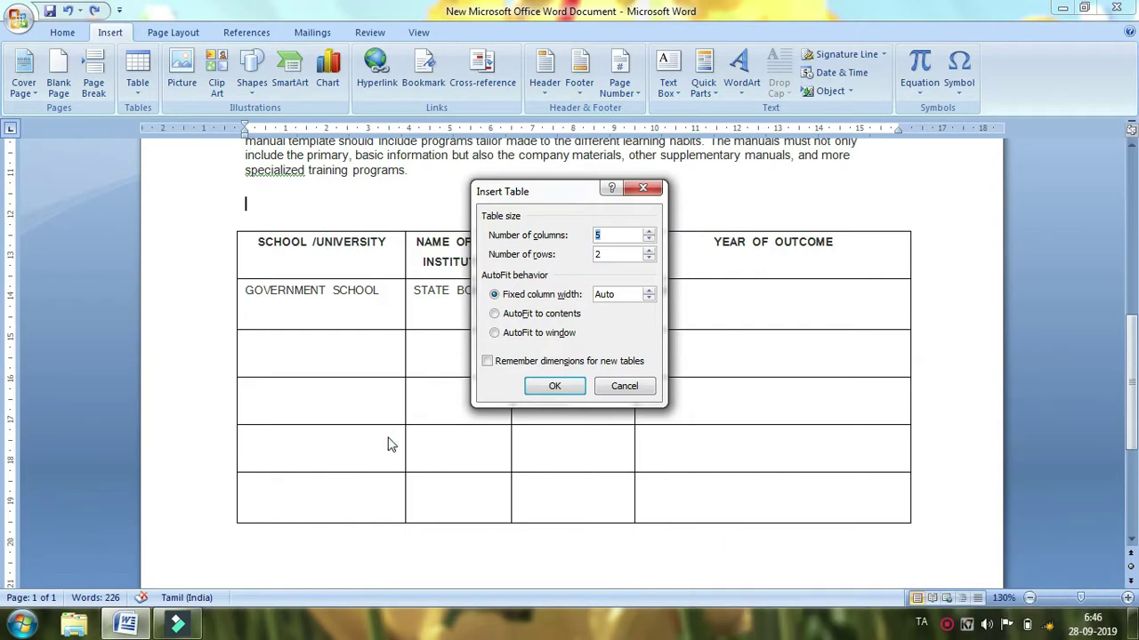
pyautogui.click(334, 527)
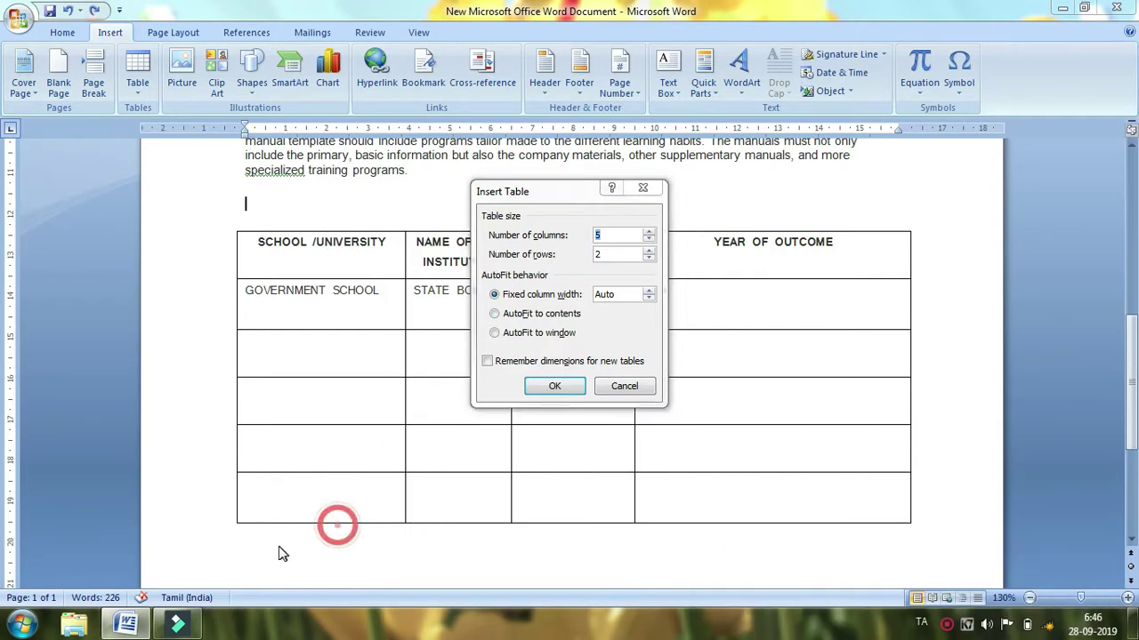
pyautogui.click(635, 188)
# - Place the cursor on the empty line below the table with left alignment
pyautogui.scroll(-3, 367, 460)
pyautogui.click(305, 394)
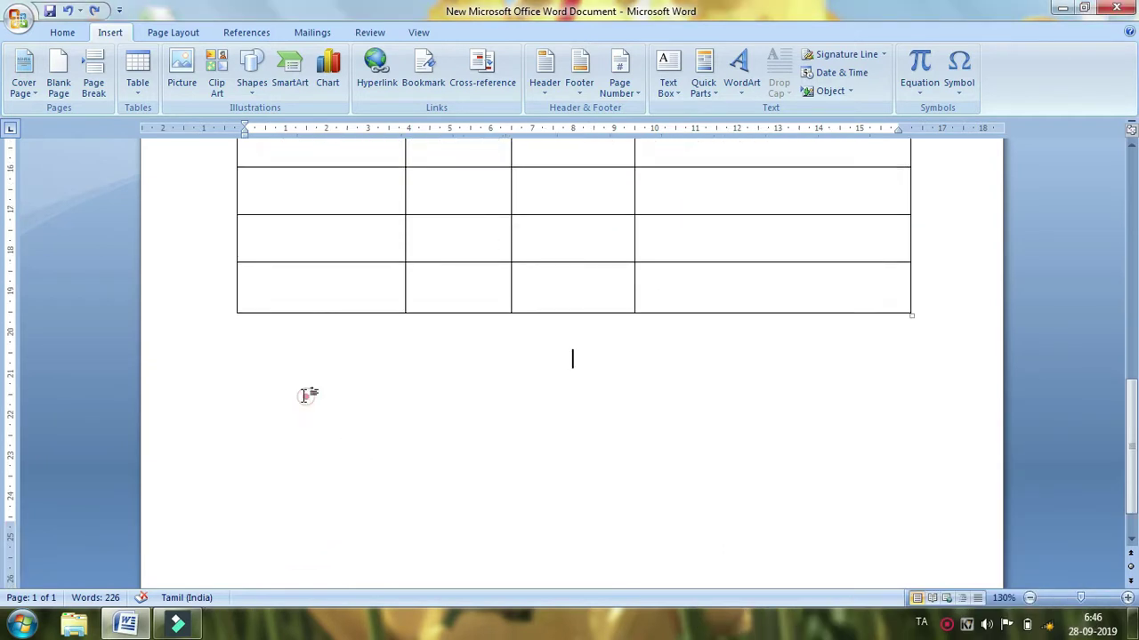
pyautogui.click(58, 32)
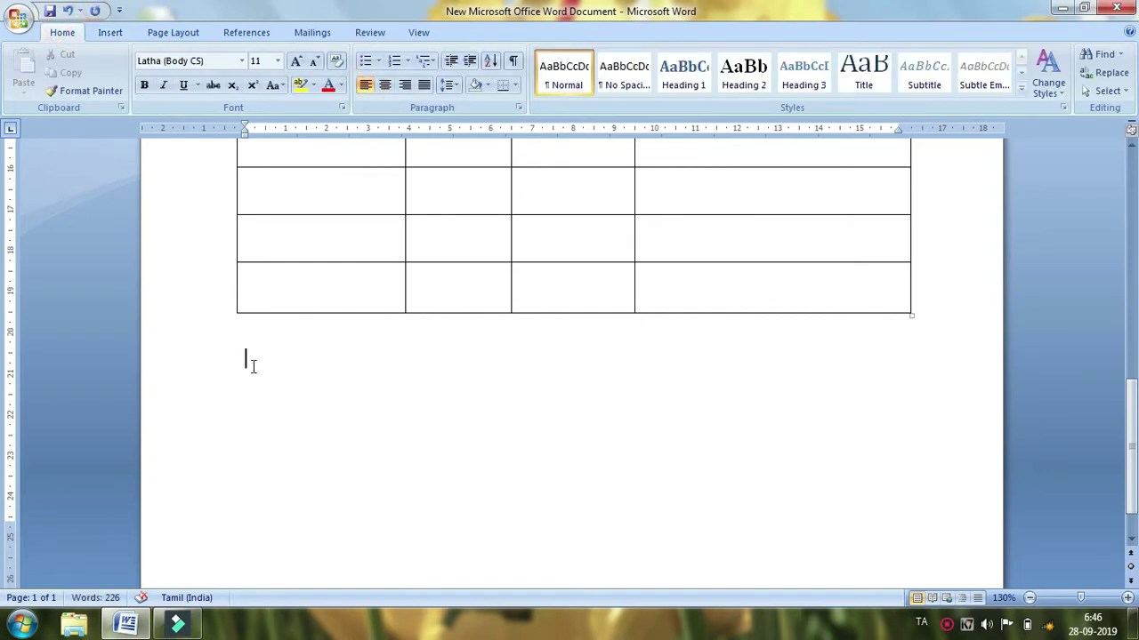
# - Insert a second table with five columns and four rows below the education table
pyautogui.click(111, 32)
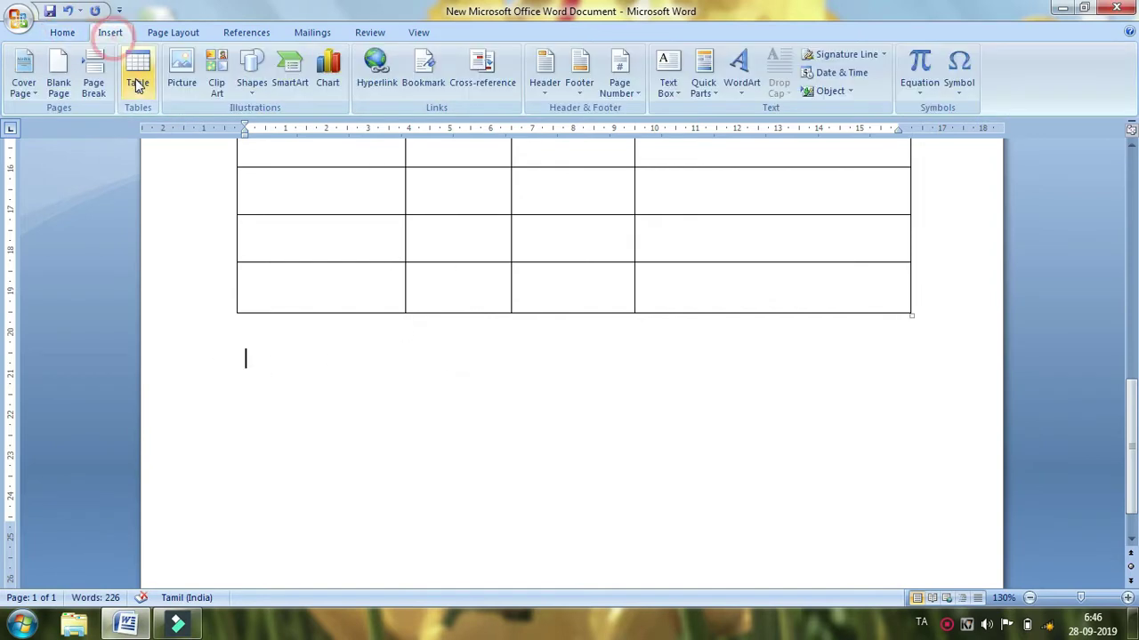
pyautogui.click(137, 76)
pyautogui.click(174, 259)
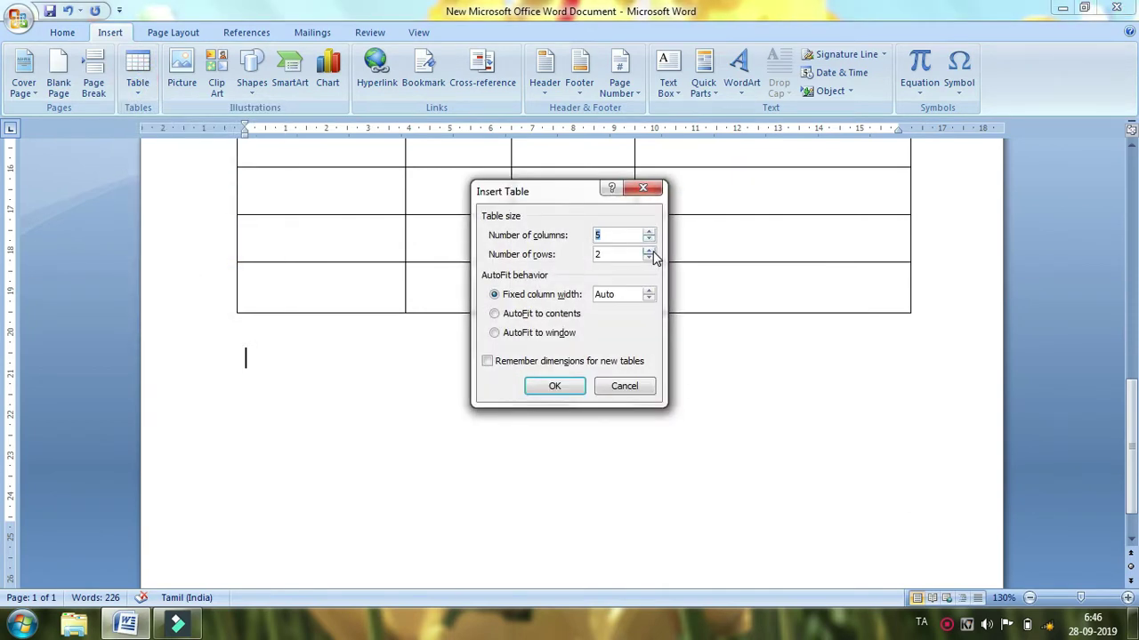
pyautogui.click(649, 252)
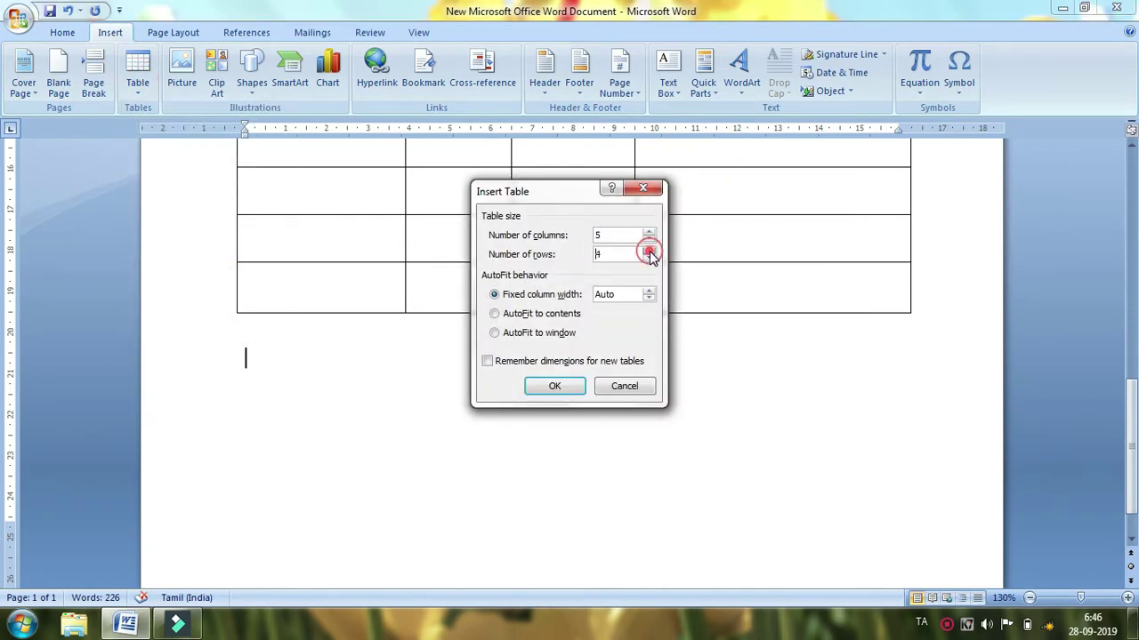
pyautogui.click(561, 388)
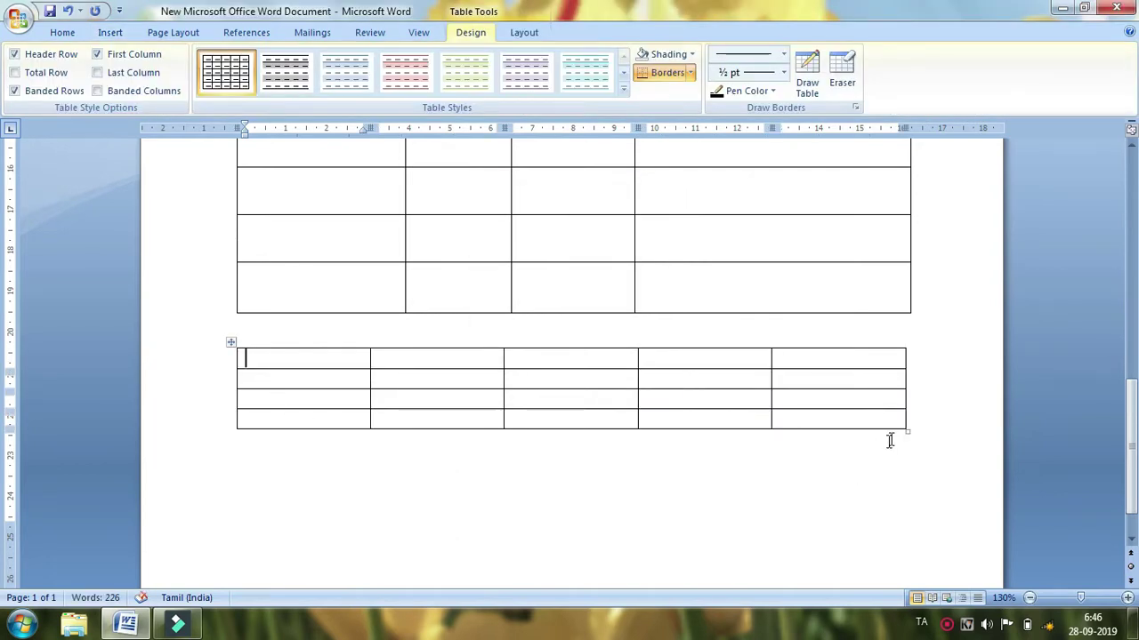
# - Enlarge the row heights of the new five-column table and delete the whole table
pyautogui.moveTo(906, 430); pyautogui.dragTo(894, 527)
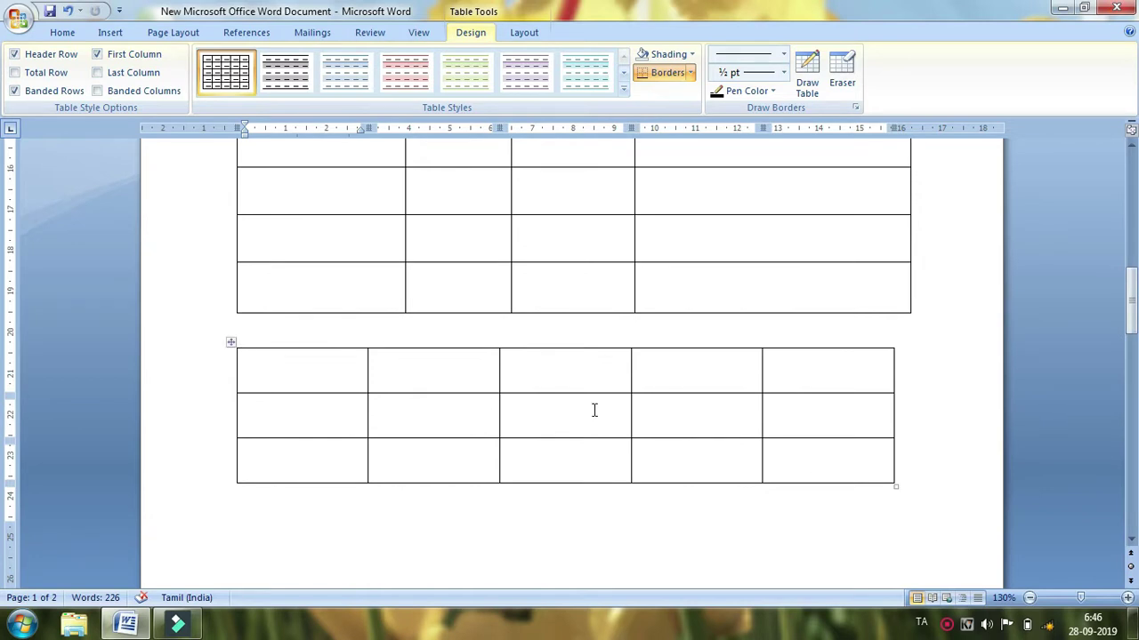
pyautogui.click(232, 341)
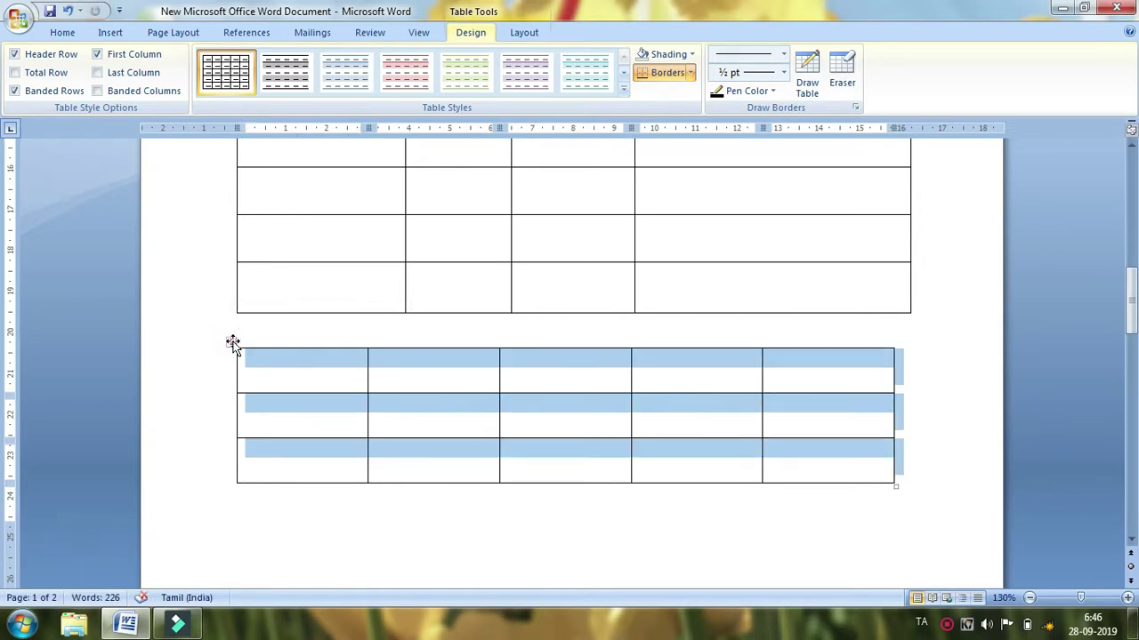
pyautogui.rightClick(232, 344)
pyautogui.click(244, 351)
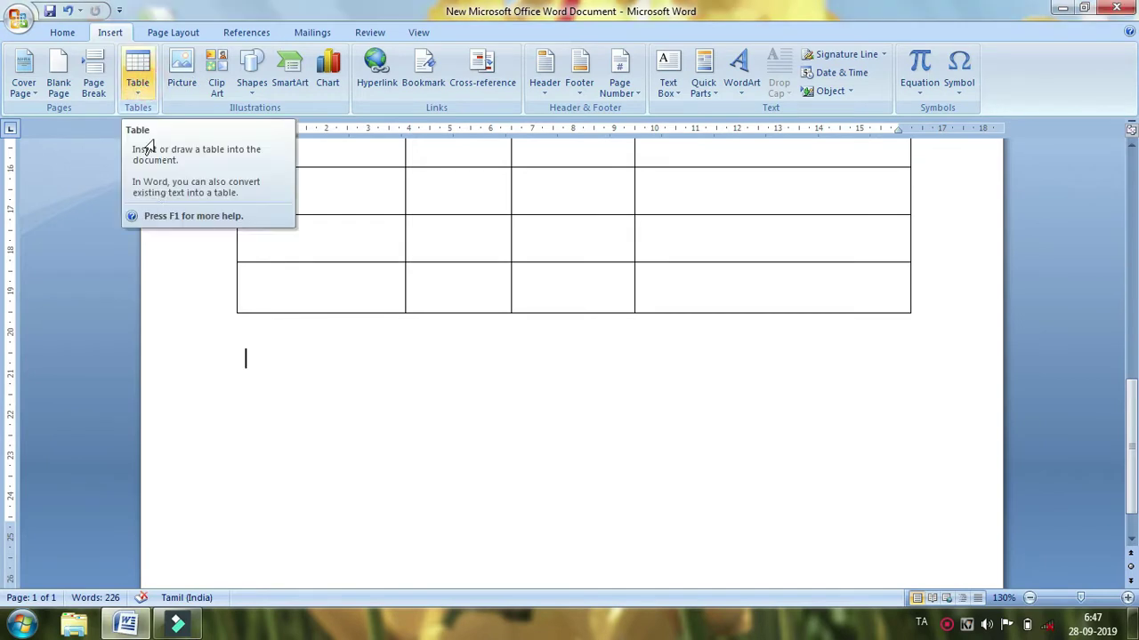
# - Draw a vertical border through the YEAR OF OUTCOME column and horizontal borders splitting the table's fourth and fifth rows in two
pyautogui.click(138, 85)
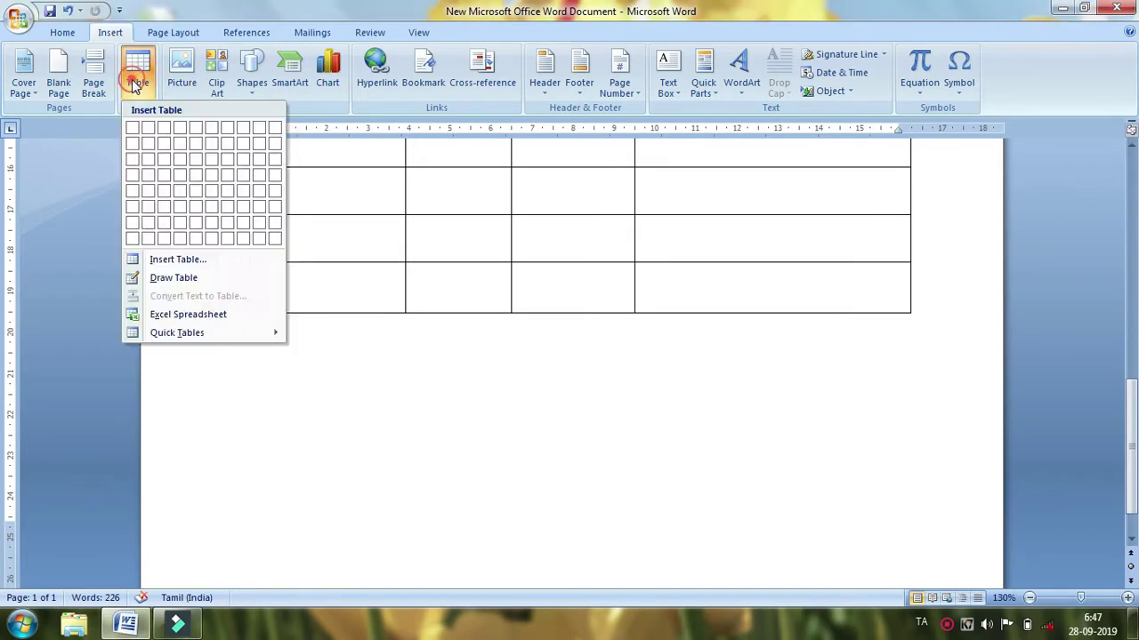
pyautogui.click(180, 280)
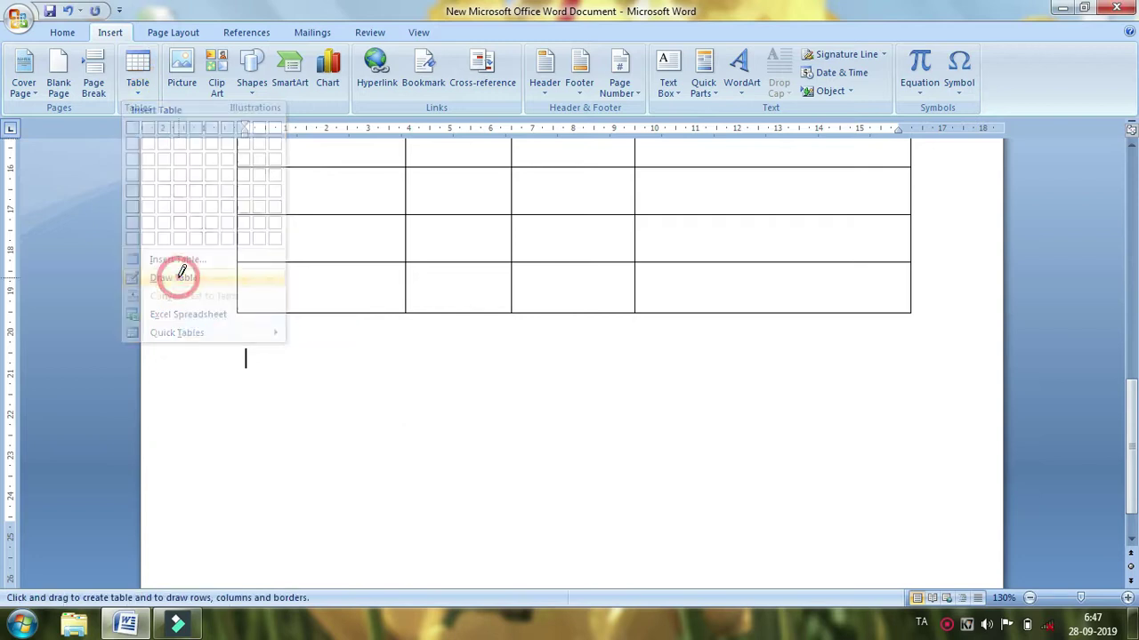
pyautogui.scroll(4, 387, 287)
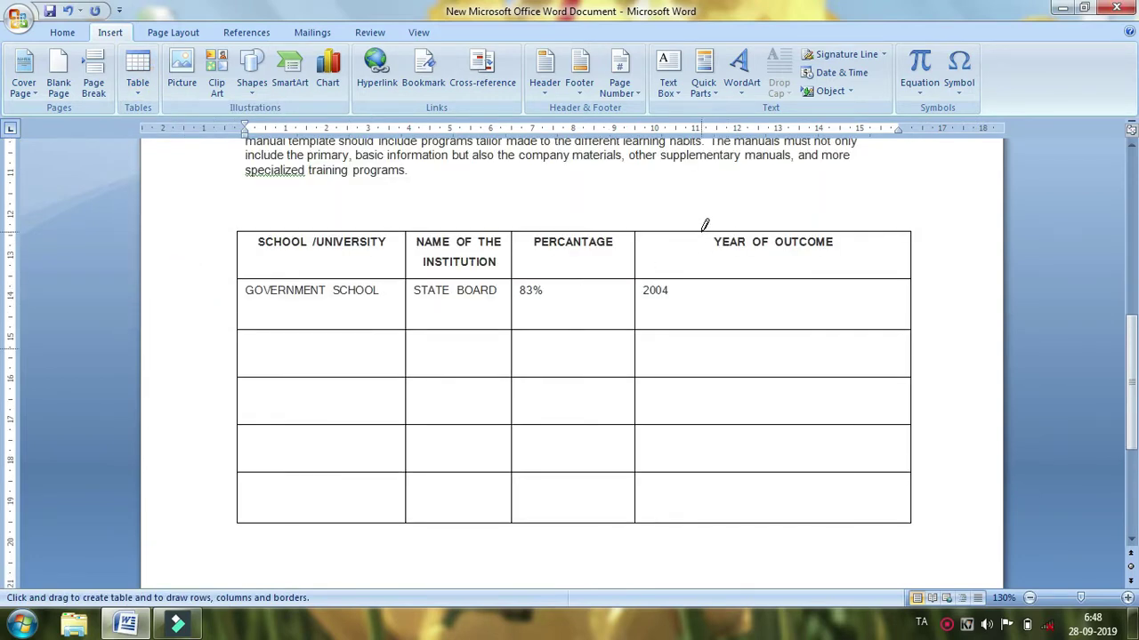
pyautogui.moveTo(709, 225); pyautogui.dragTo(722, 517)
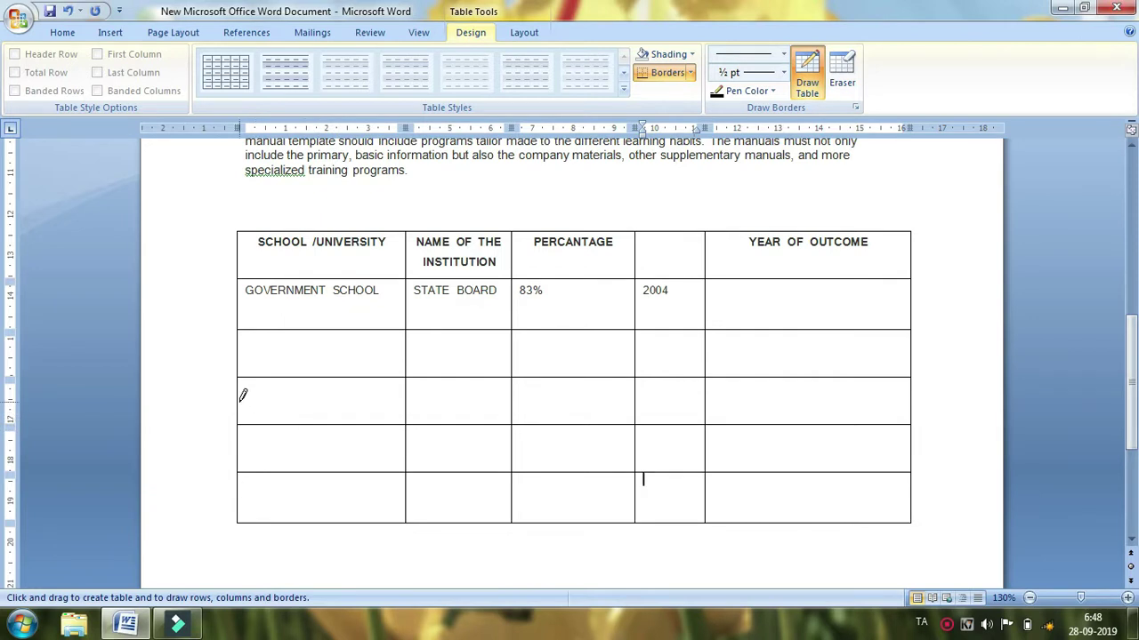
pyautogui.moveTo(242, 395)
pyautogui.mouseDown()
pyautogui.moveTo(675, 385)
pyautogui.moveTo(854, 402)
pyautogui.mouseUp()
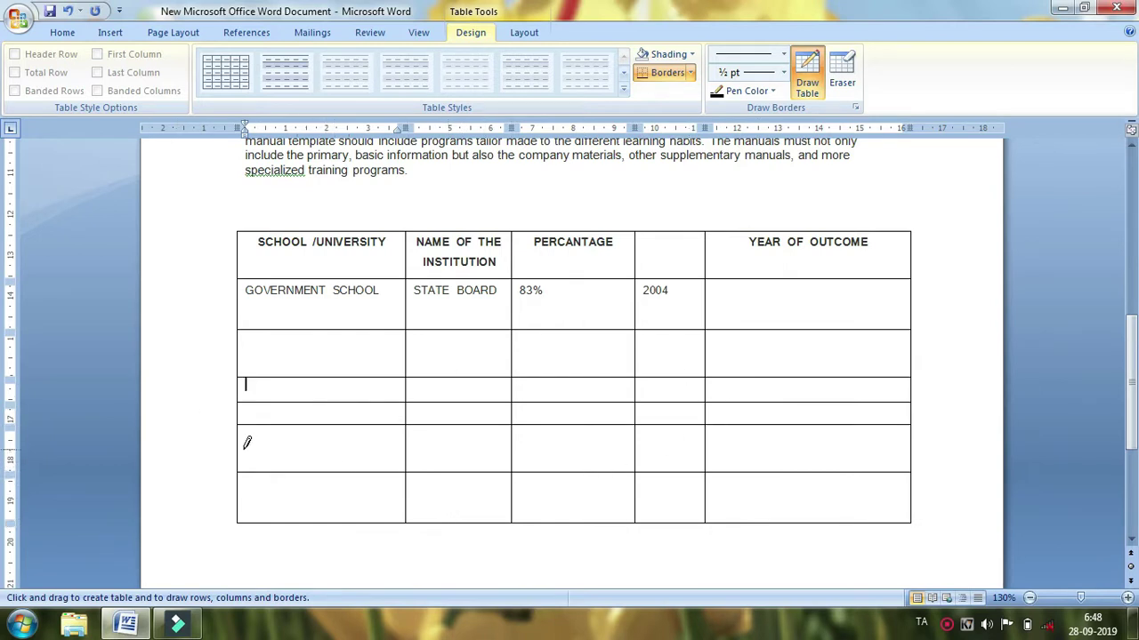
pyautogui.moveTo(239, 448)
pyautogui.mouseDown()
pyautogui.moveTo(754, 439)
pyautogui.moveTo(777, 382)
pyautogui.moveTo(781, 325)
pyautogui.moveTo(845, 447)
pyautogui.mouseUp()
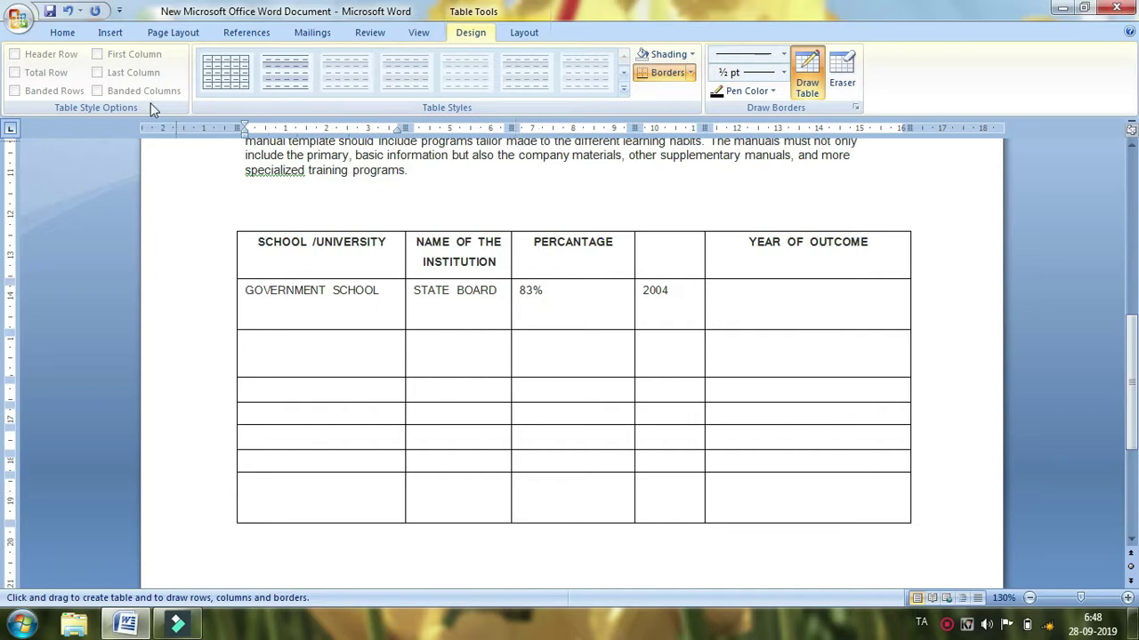
# - Stop drawing borders and place the cursor on the empty line below the education table
pyautogui.click(109, 33)
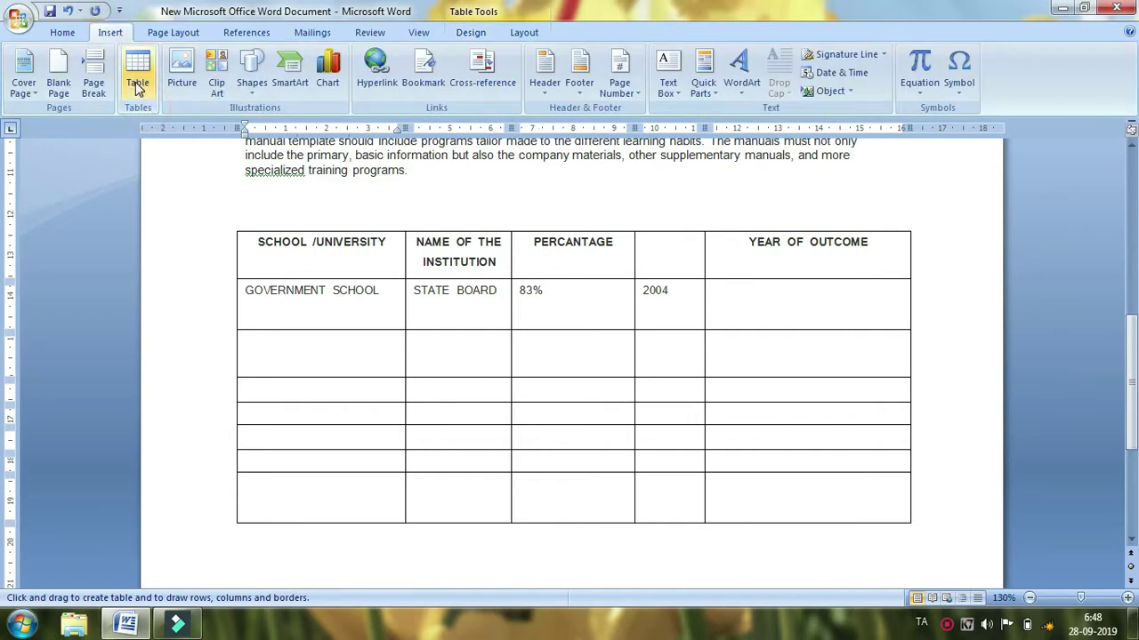
pyautogui.click(137, 76)
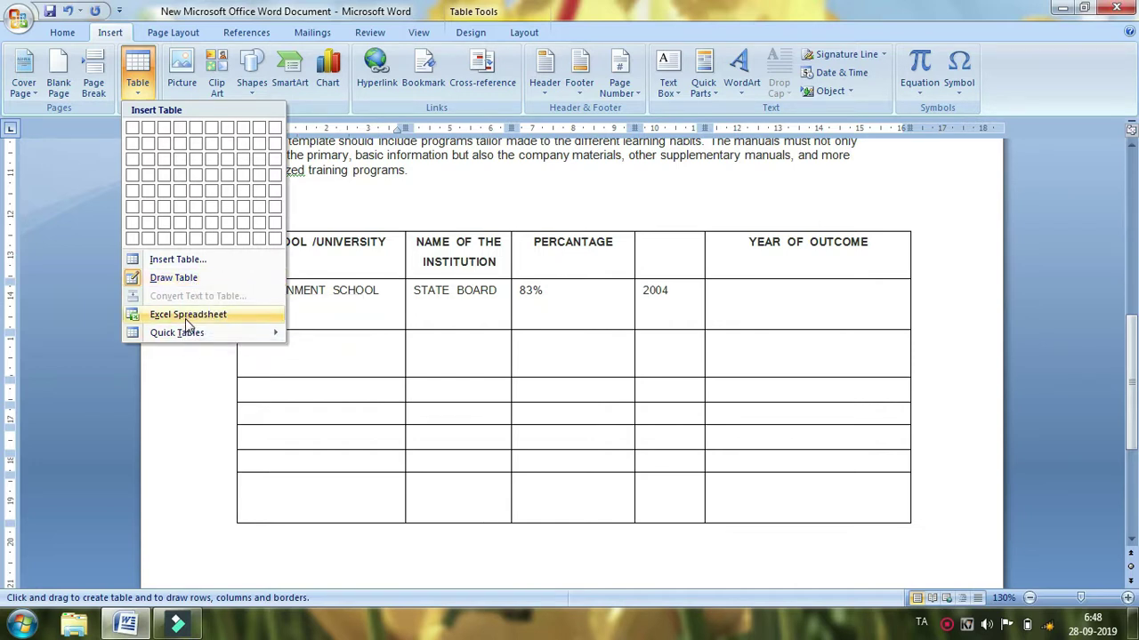
pyautogui.click(177, 395)
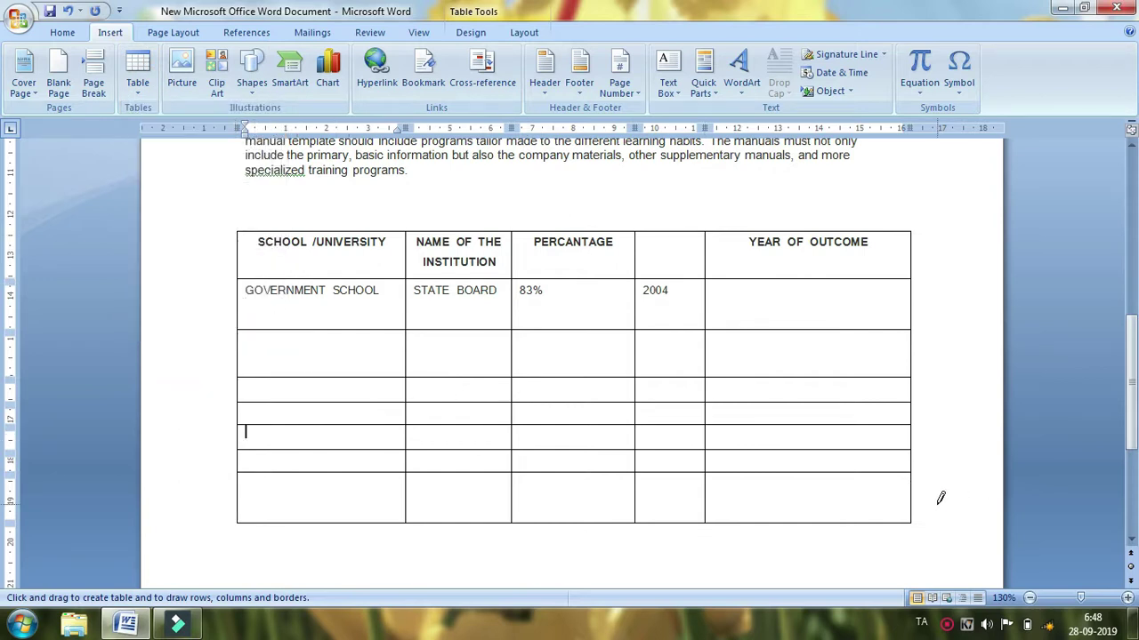
pyautogui.scroll(-3, 602, 508)
pyautogui.click(292, 414)
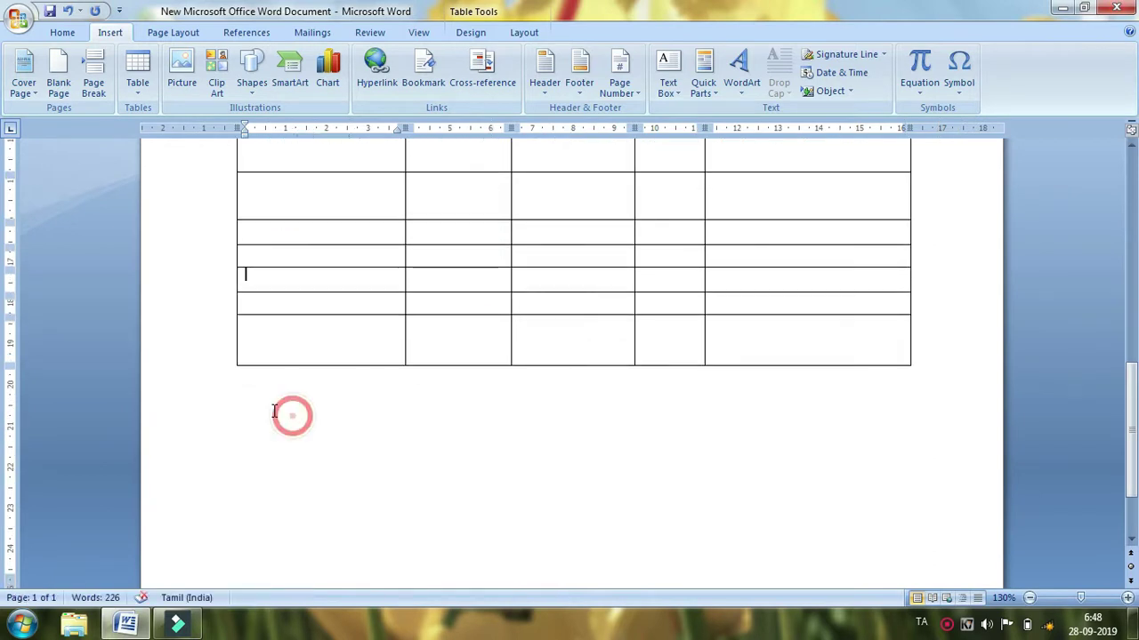
pyautogui.click(246, 412)
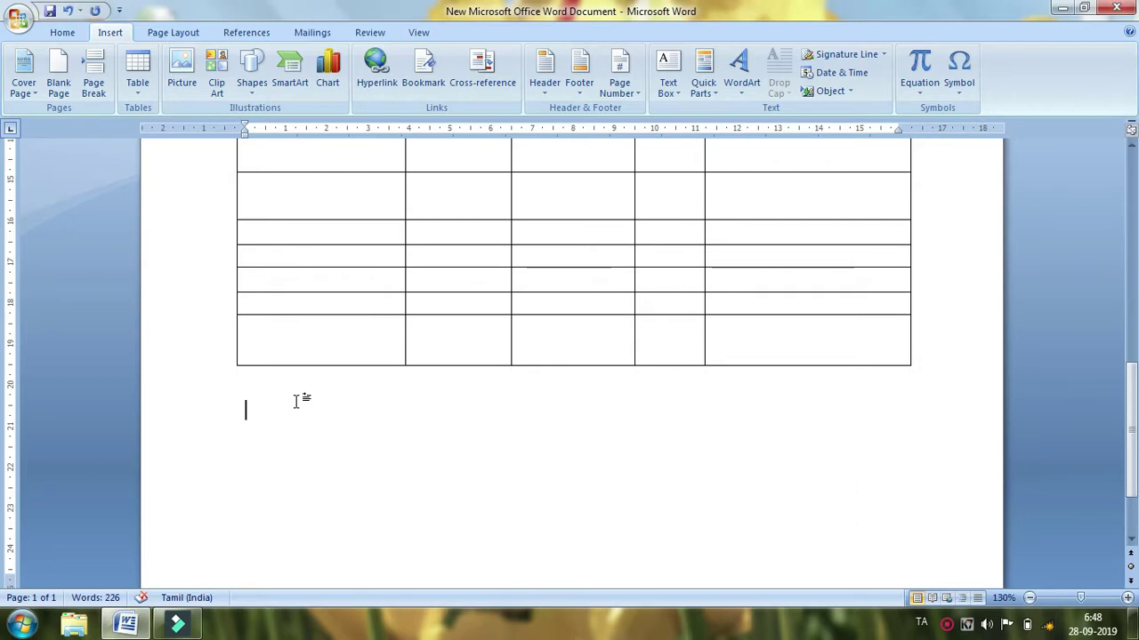
# - Insert an Excel spreadsheet at the cursor below the text and return to the document body
pyautogui.click(142, 90)
pyautogui.click(189, 318)
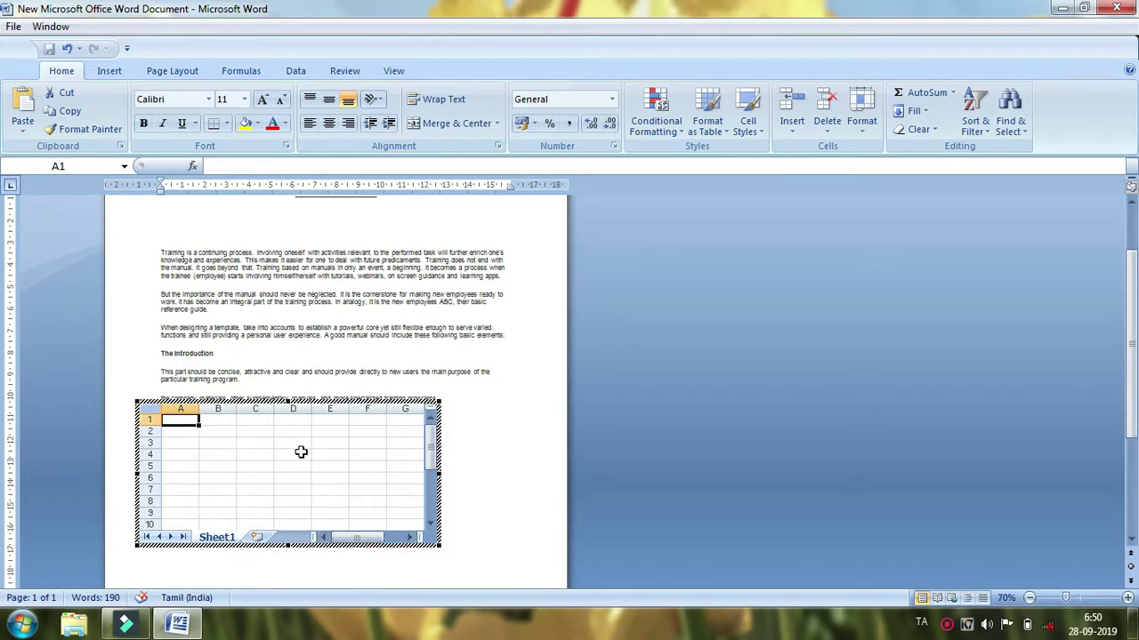
pyautogui.scroll(4, 277, 461)
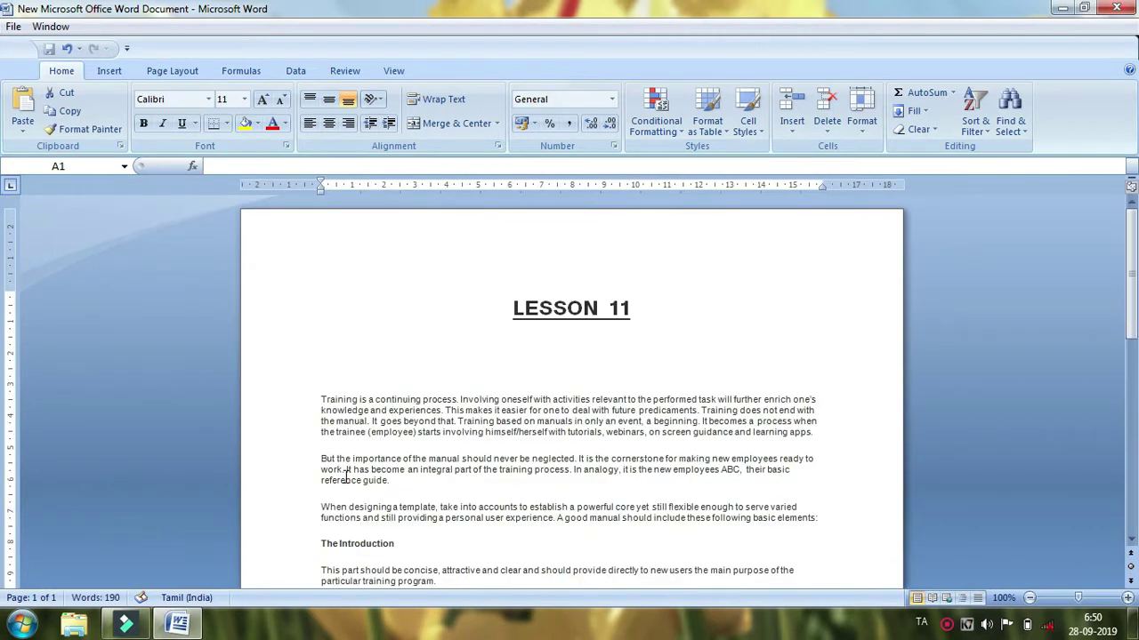
pyautogui.scroll(1, 427, 471)
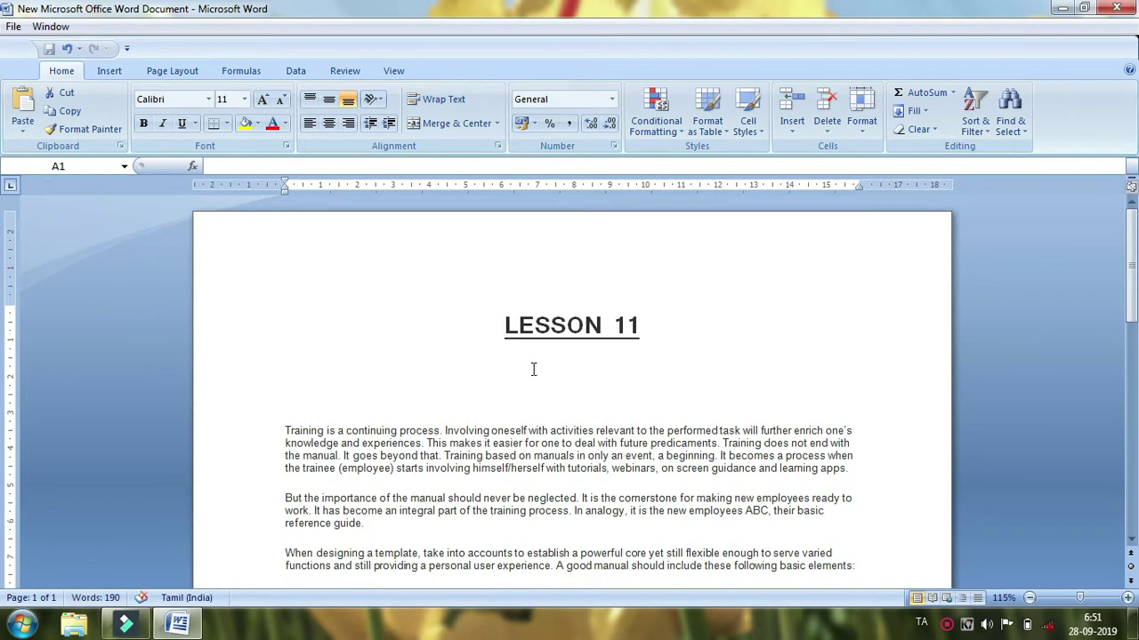
pyautogui.click(572, 394)
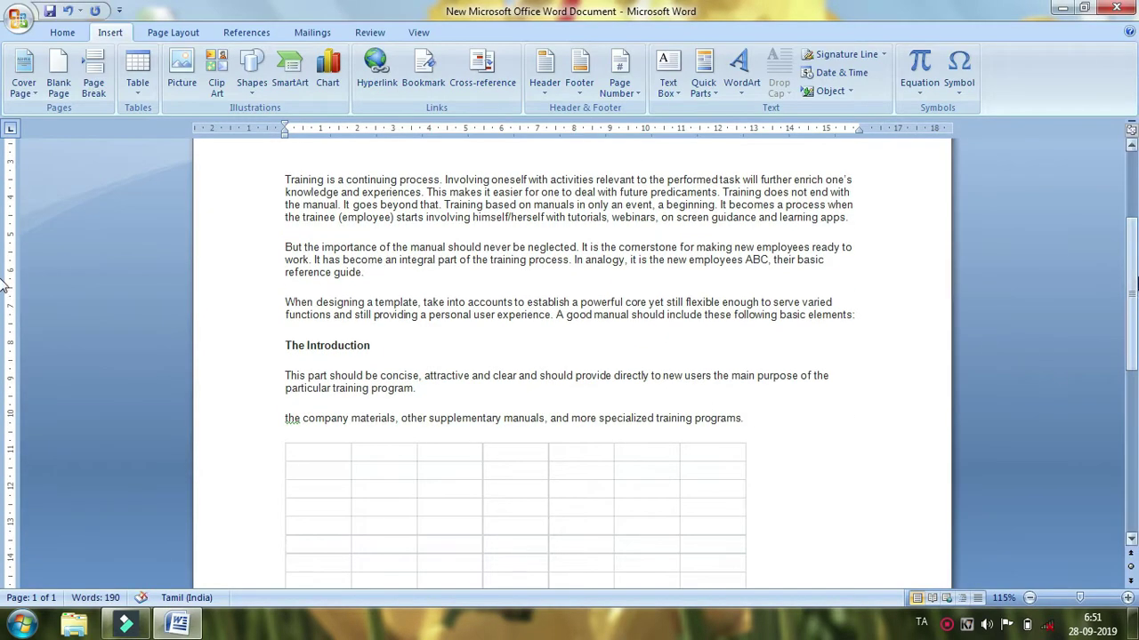
# - Open the embedded worksheet for editing and bring its first rows into view from cell A1
pyautogui.moveTo(1135, 295); pyautogui.dragTo(1135, 438)
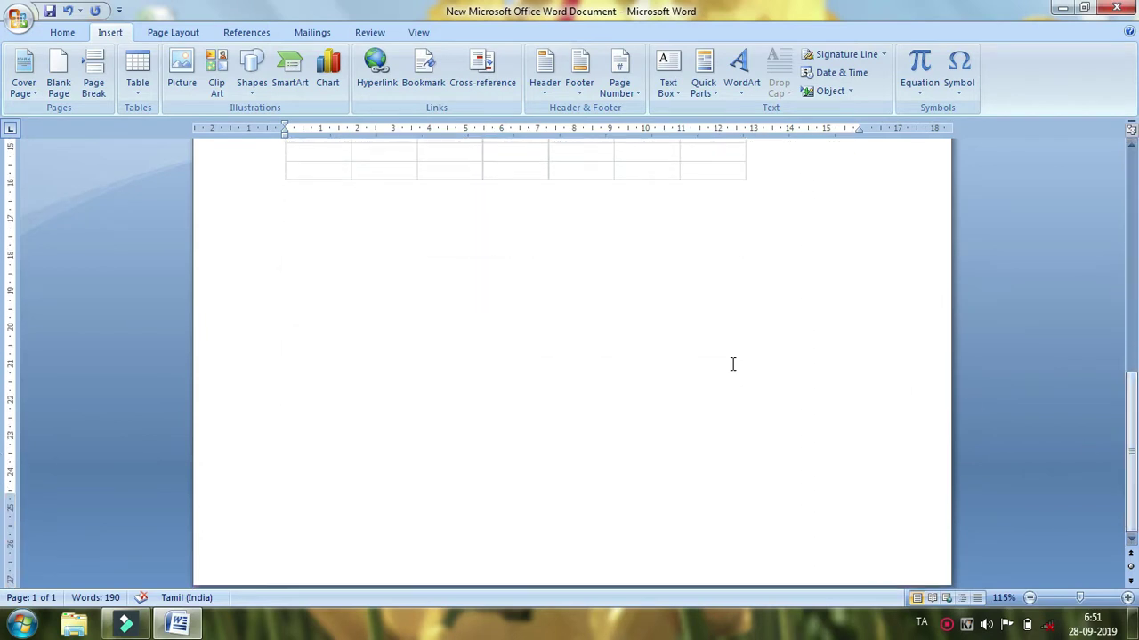
pyautogui.scroll(3, 703, 354)
pyautogui.click(596, 305)
pyautogui.click(531, 279)
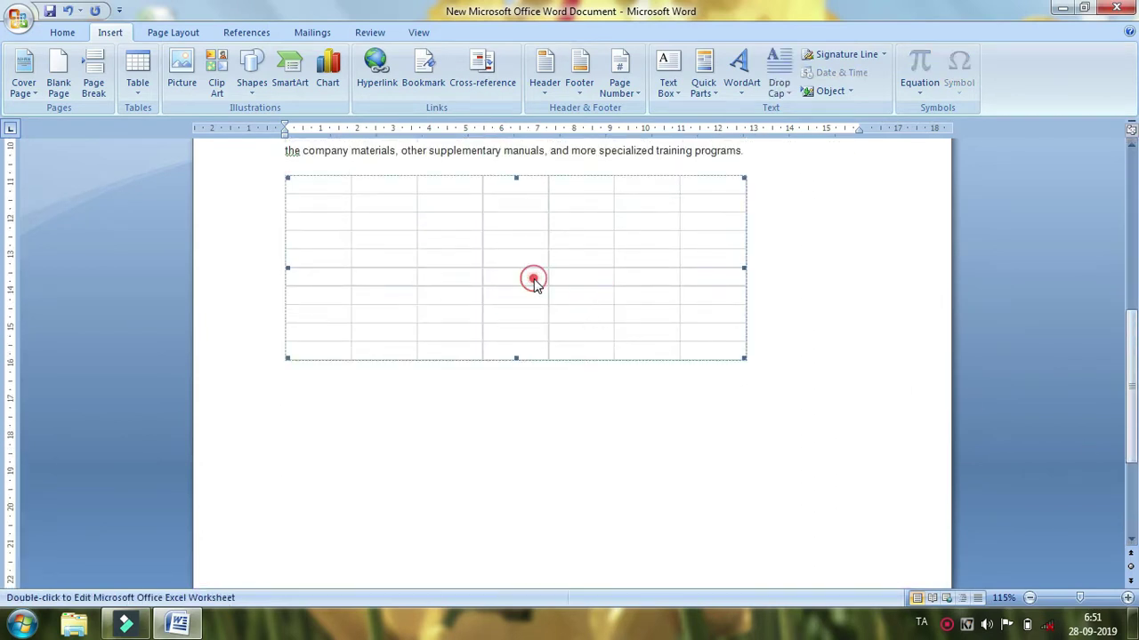
pyautogui.doubleClick(555, 282)
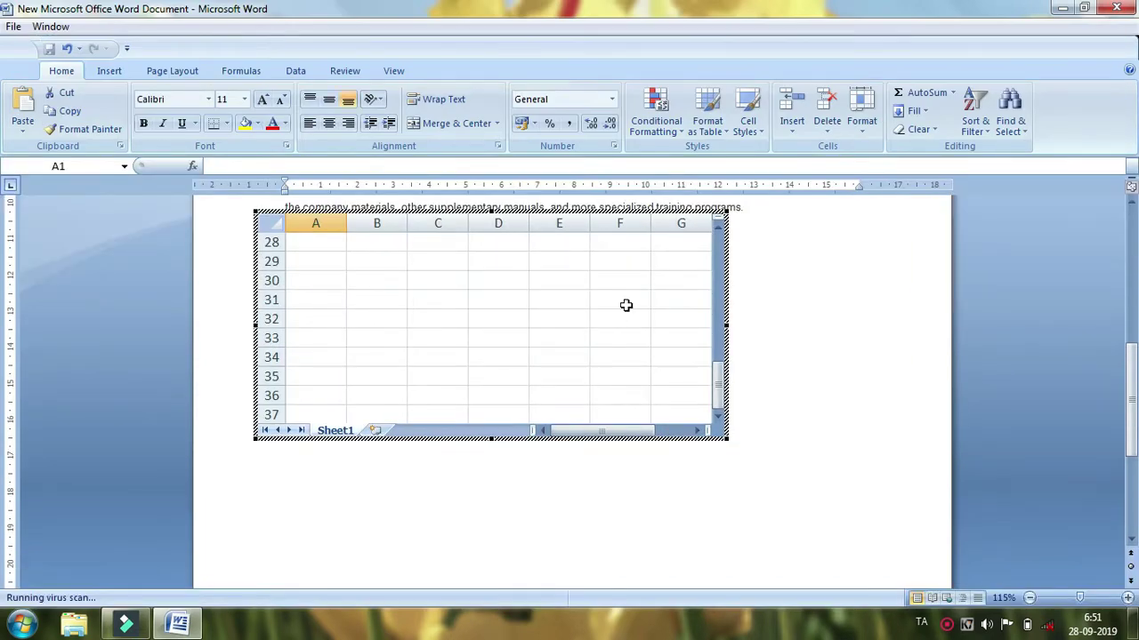
pyautogui.moveTo(254, 211); pyautogui.dragTo(318, 252)
pyautogui.moveTo(717, 352); pyautogui.dragTo(717, 240)
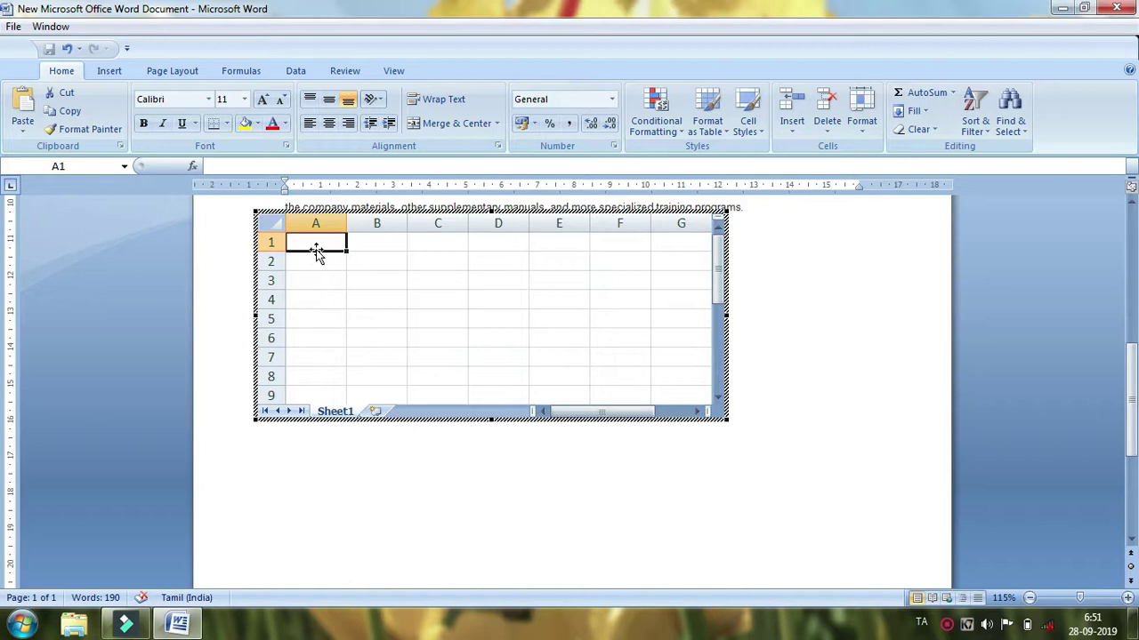
# - Enter Rose, Lily and Jasmine in cells A1 to A3 of the embedded worksheet
pyautogui.write('Rose')
pyautogui.press('Return')
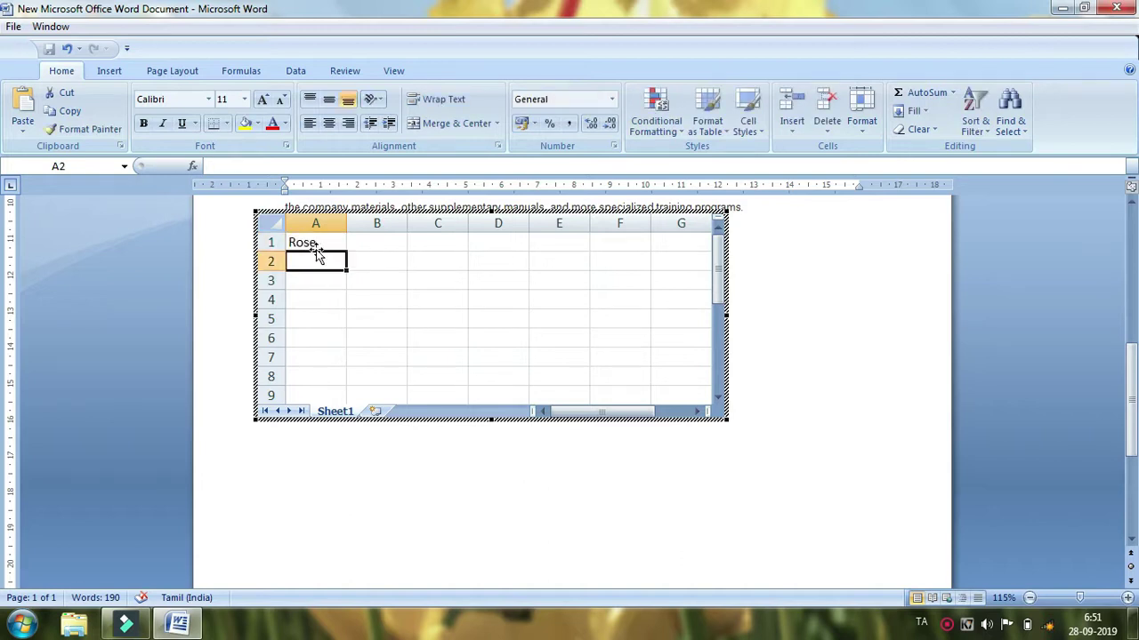
pyautogui.write('Lily')
pyautogui.press('Return')
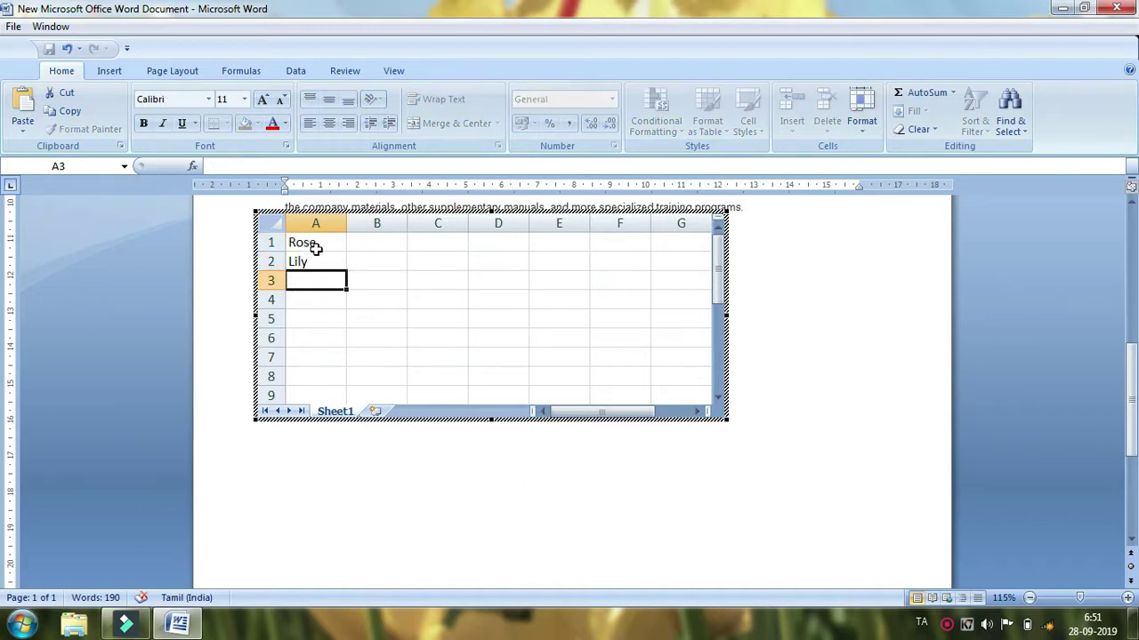
pyautogui.write('Jasmine')
pyautogui.press('Return')
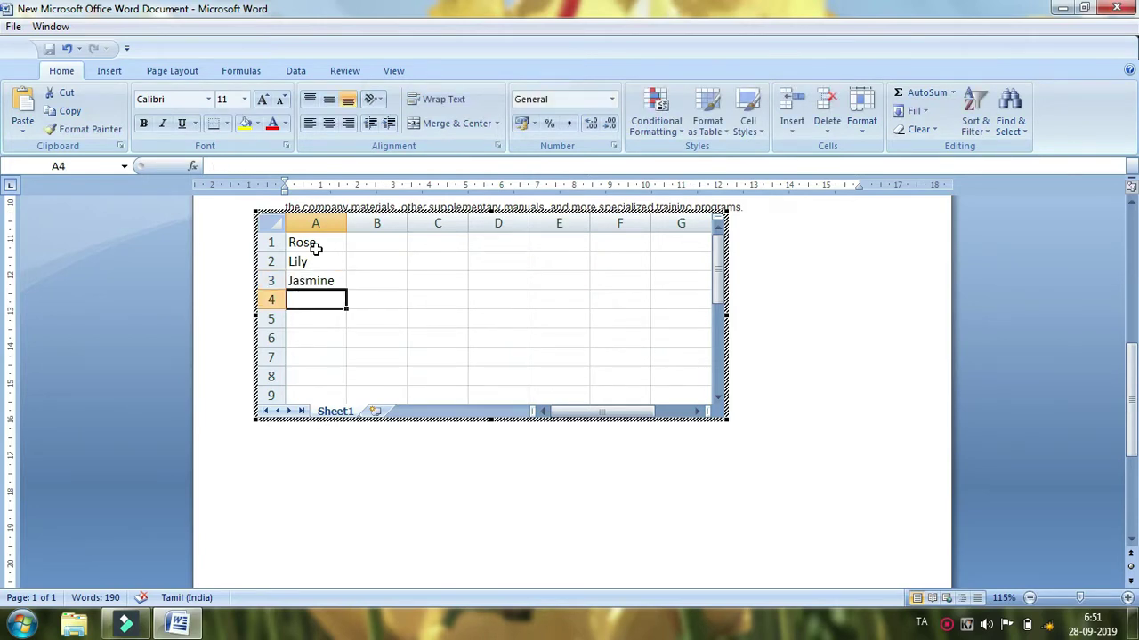
pyautogui.write('Shoefolo')
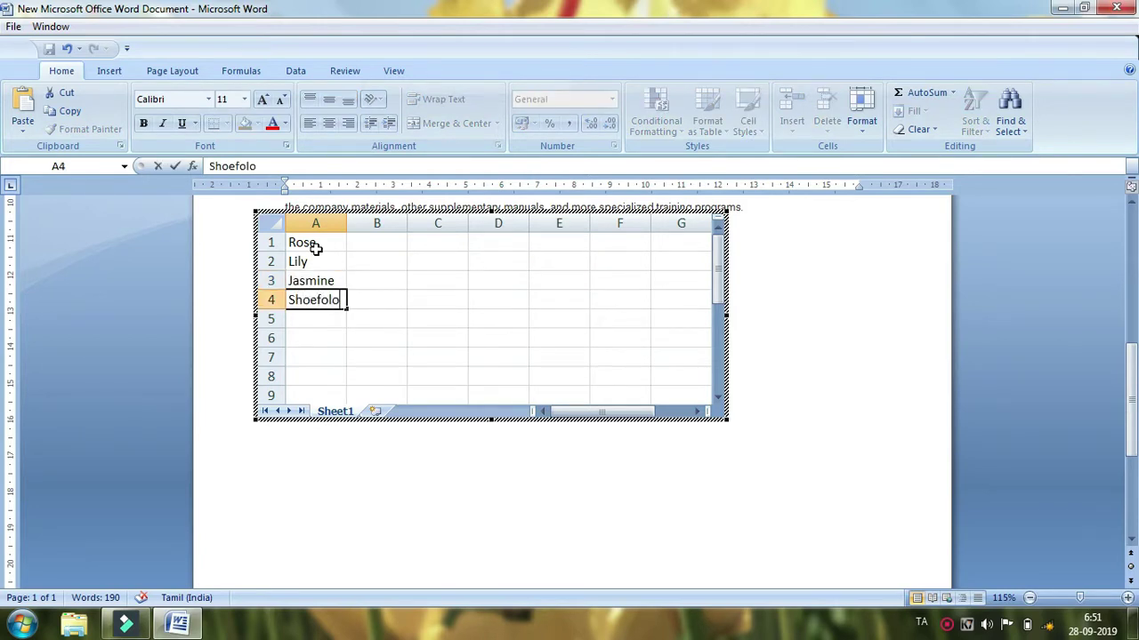
pyautogui.press('Return')
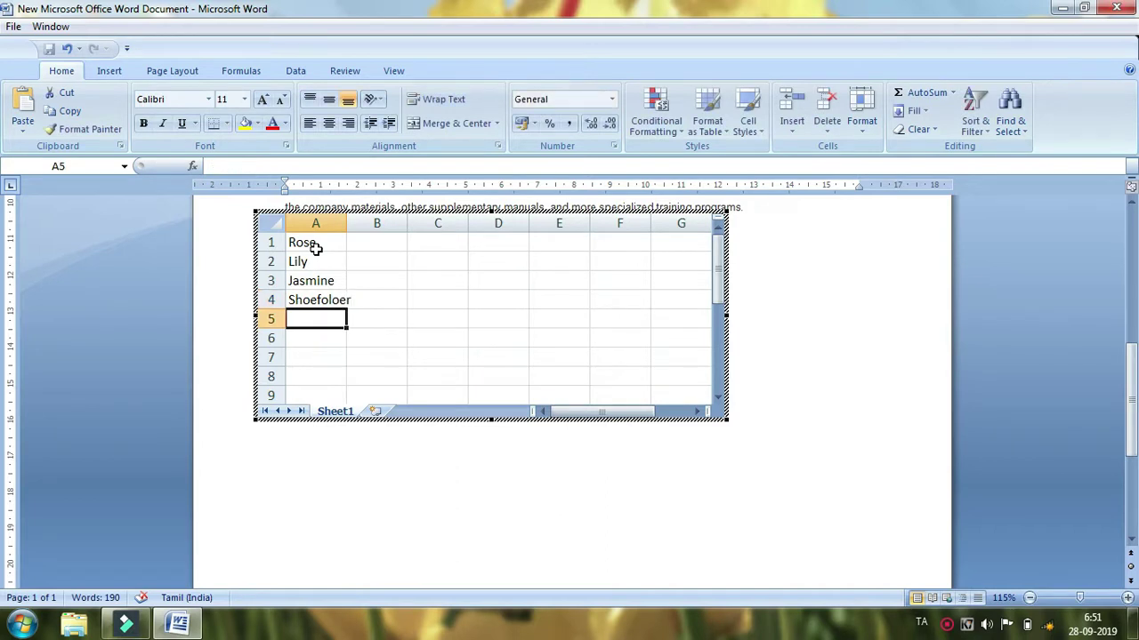
pyautogui.press('Up')
pyautogui.press('Delete')
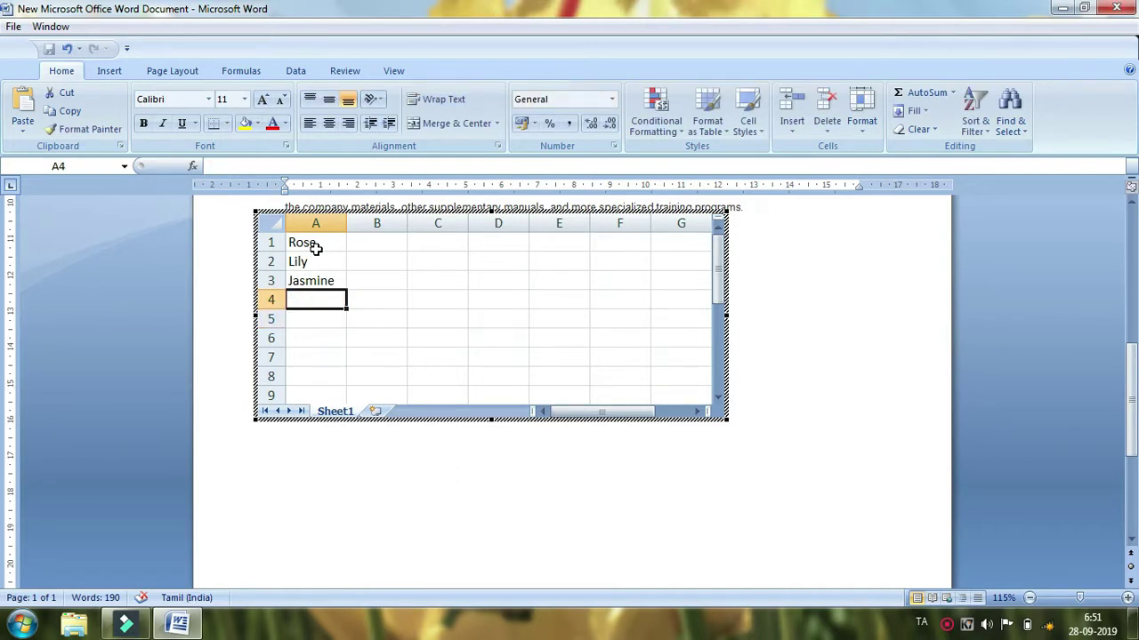
# - Enter Shoe flower in cell A4 and widen column A to fit the names
pyautogui.write('Shoe flower')
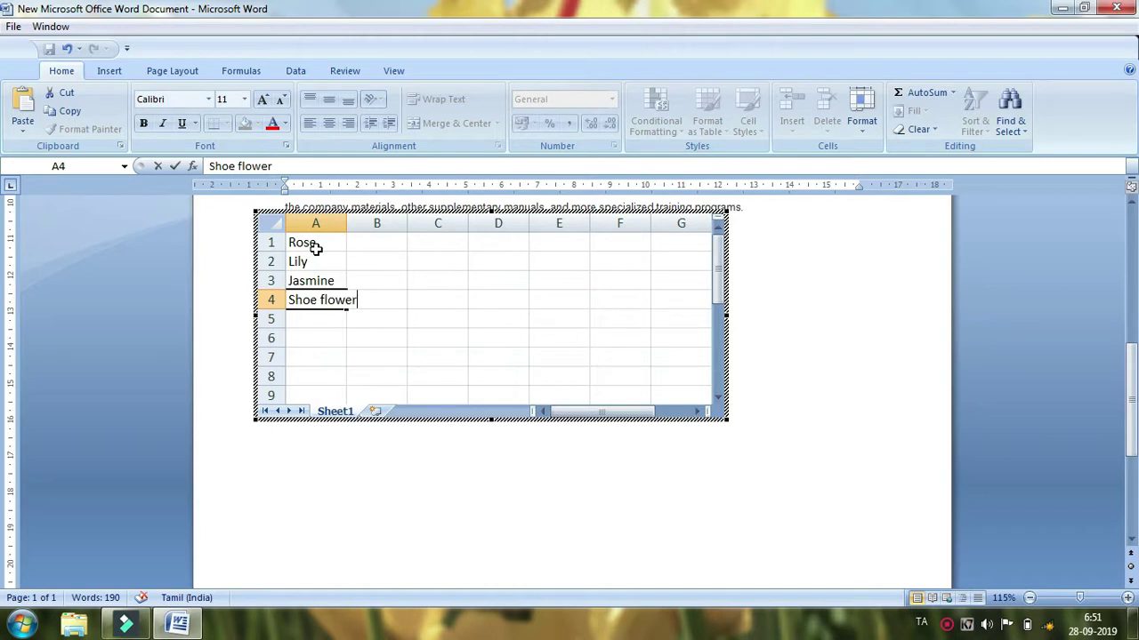
pyautogui.press('Return')
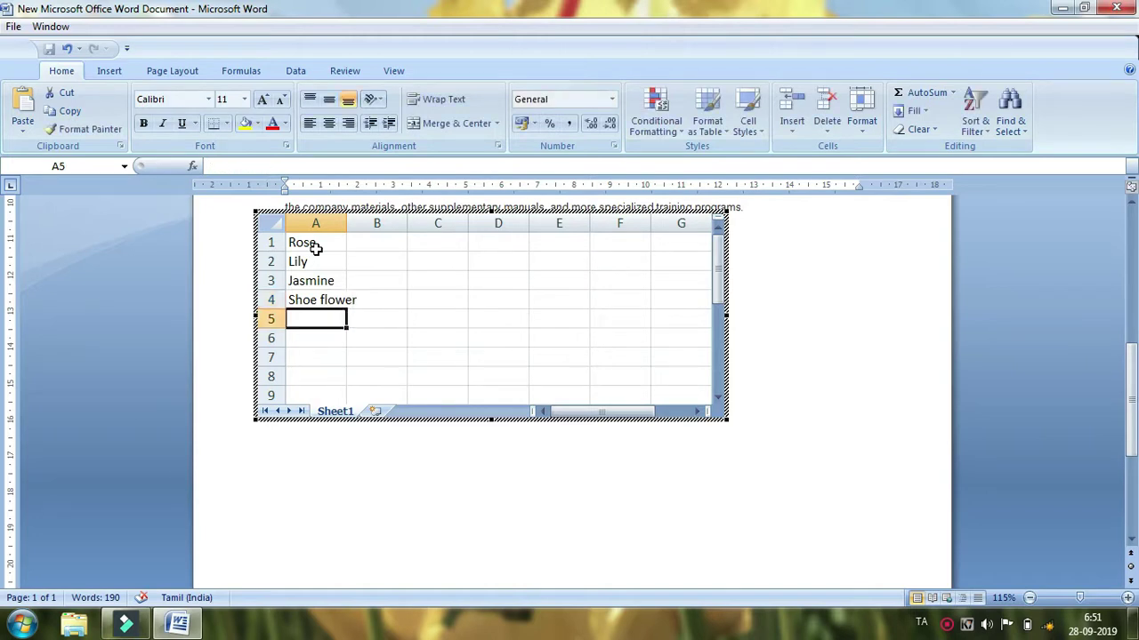
pyautogui.moveTo(347, 224); pyautogui.dragTo(391, 300)
# - Enter the values 45, 56, 65 and 78 in cells B1 to B4 beside the flower names
pyautogui.click(386, 242)
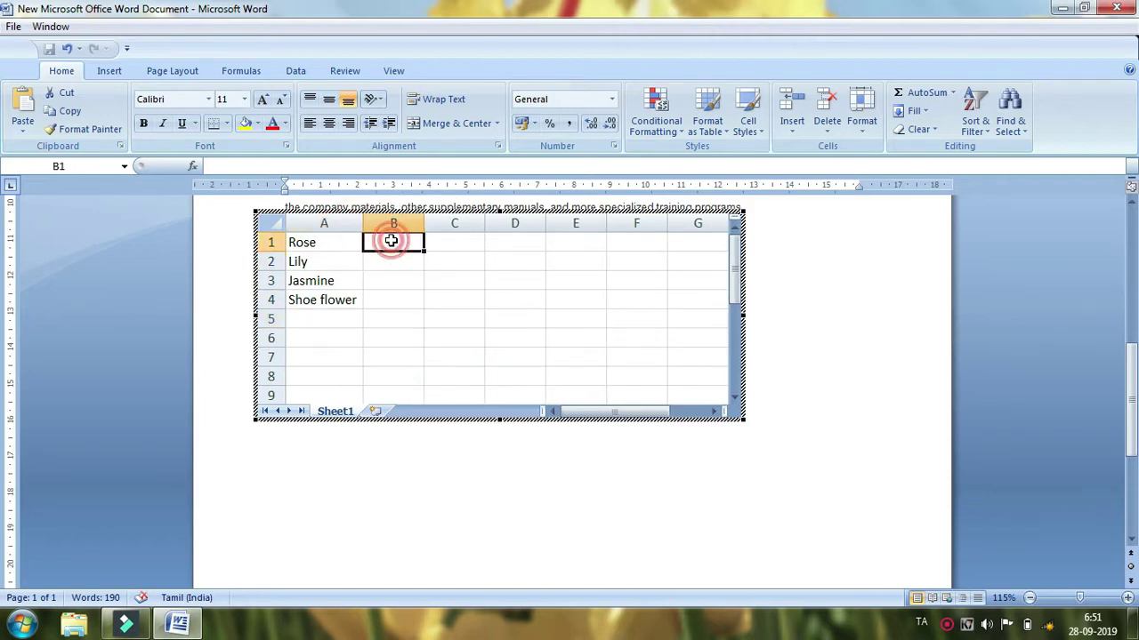
pyautogui.write('45')
pyautogui.click(384, 265)
pyautogui.write('5')
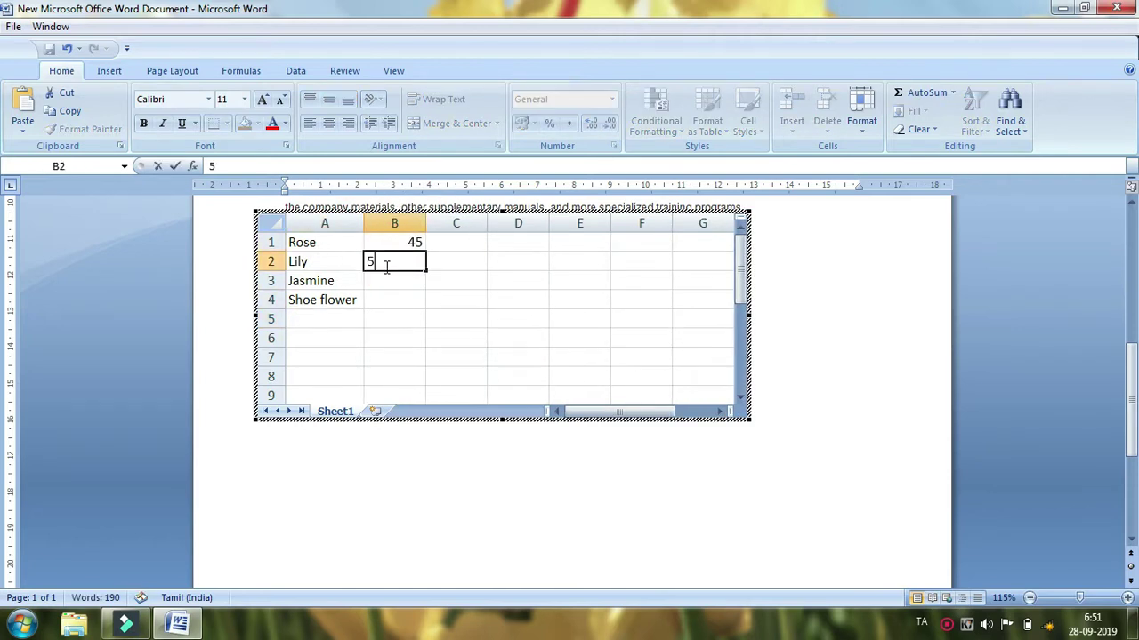
pyautogui.click(394, 280)
pyautogui.write('65')
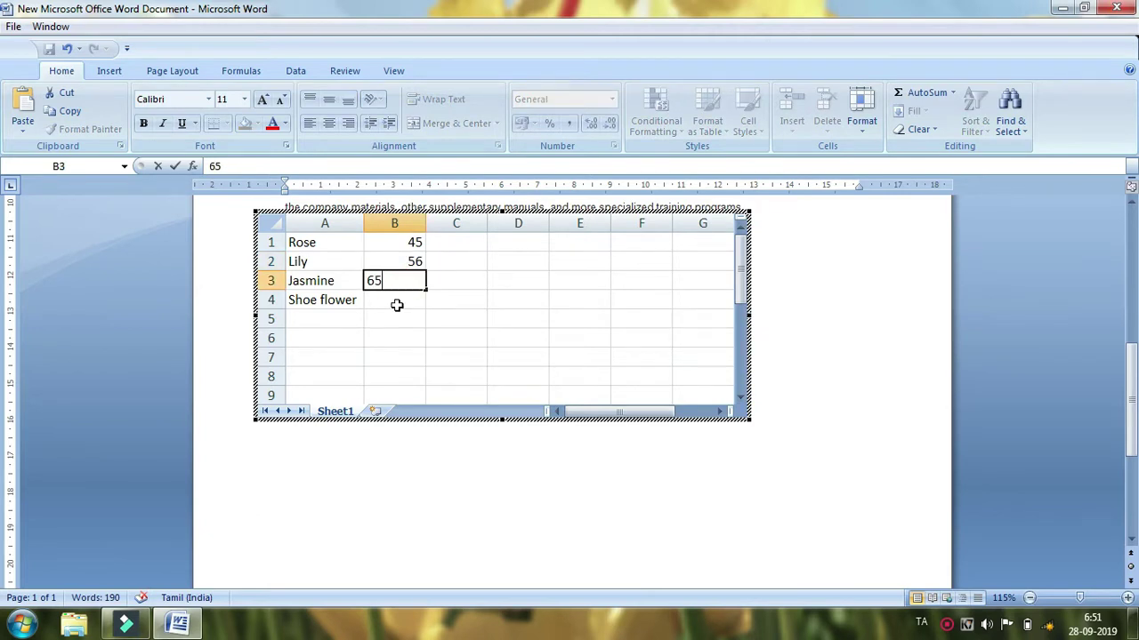
pyautogui.click(396, 305)
pyautogui.write('78')
pyautogui.click(389, 316)
# - Shrink the worksheet frame to show only the filled range A1:B4 and leave worksheet editing
pyautogui.moveTo(401, 246); pyautogui.dragTo(400, 297)
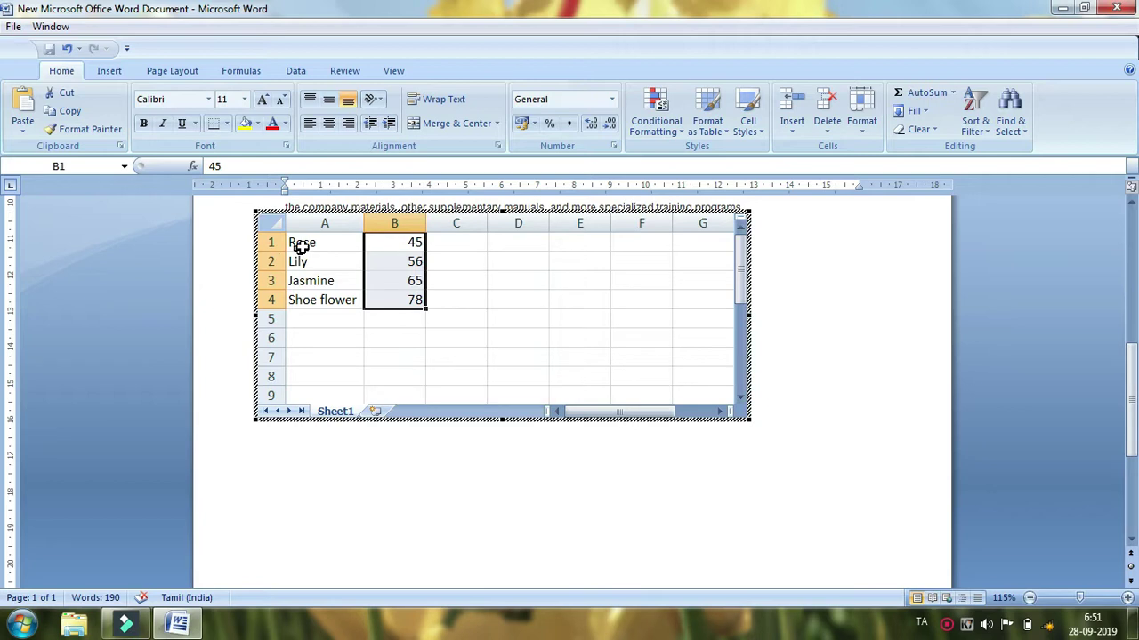
pyautogui.moveTo(303, 241); pyautogui.dragTo(427, 297)
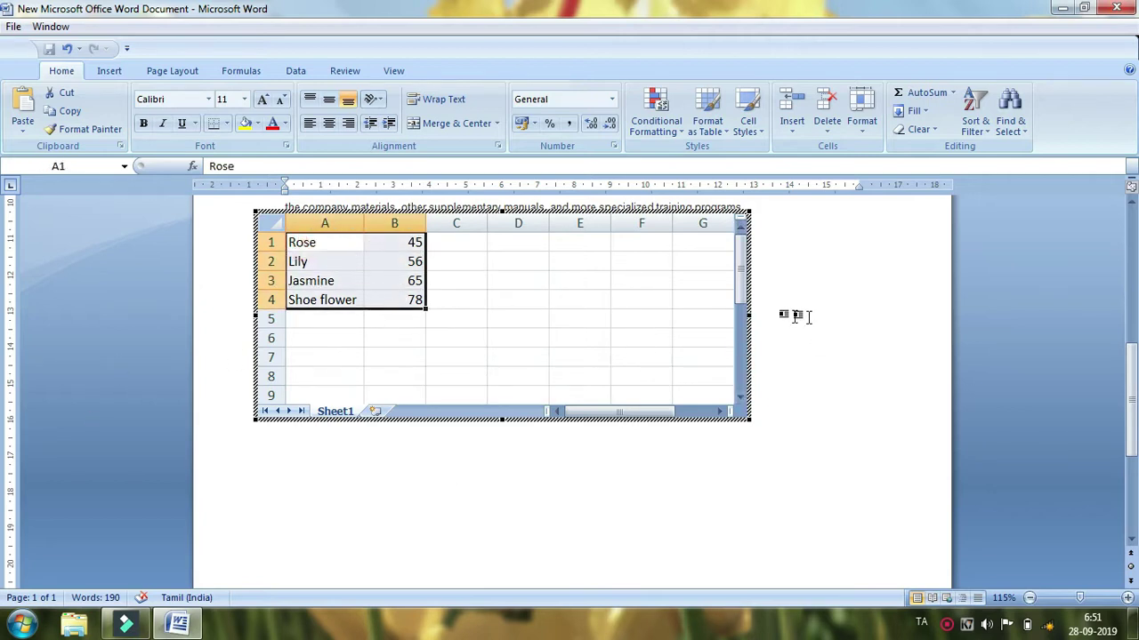
pyautogui.moveTo(736, 315); pyautogui.dragTo(446, 327)
pyautogui.moveTo(426, 321); pyautogui.dragTo(432, 321)
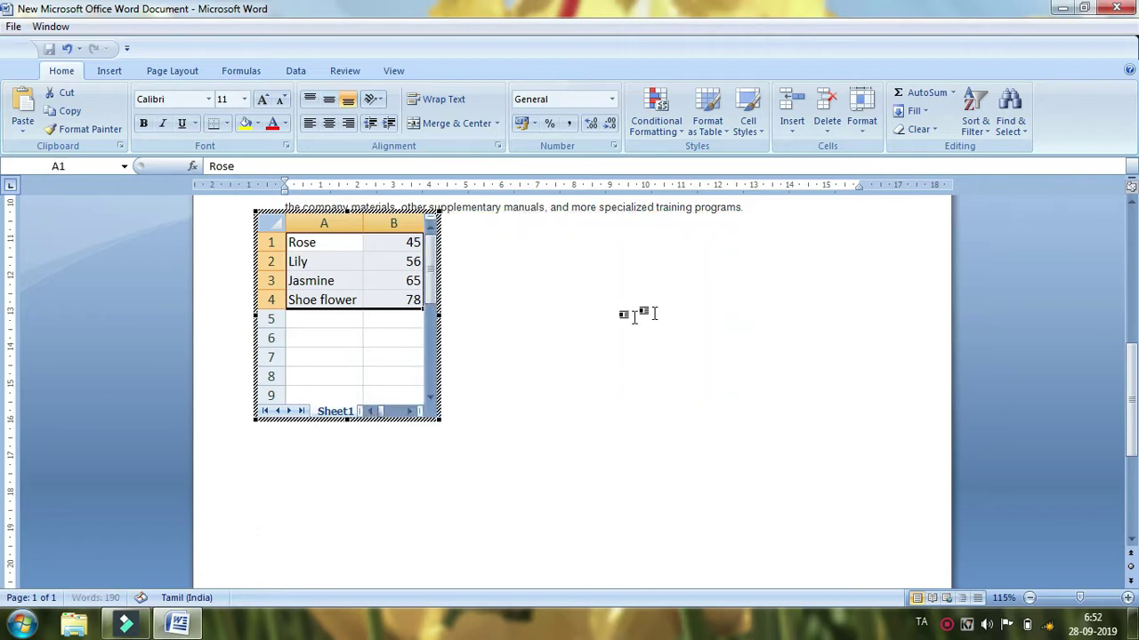
pyautogui.moveTo(345, 418); pyautogui.dragTo(359, 309)
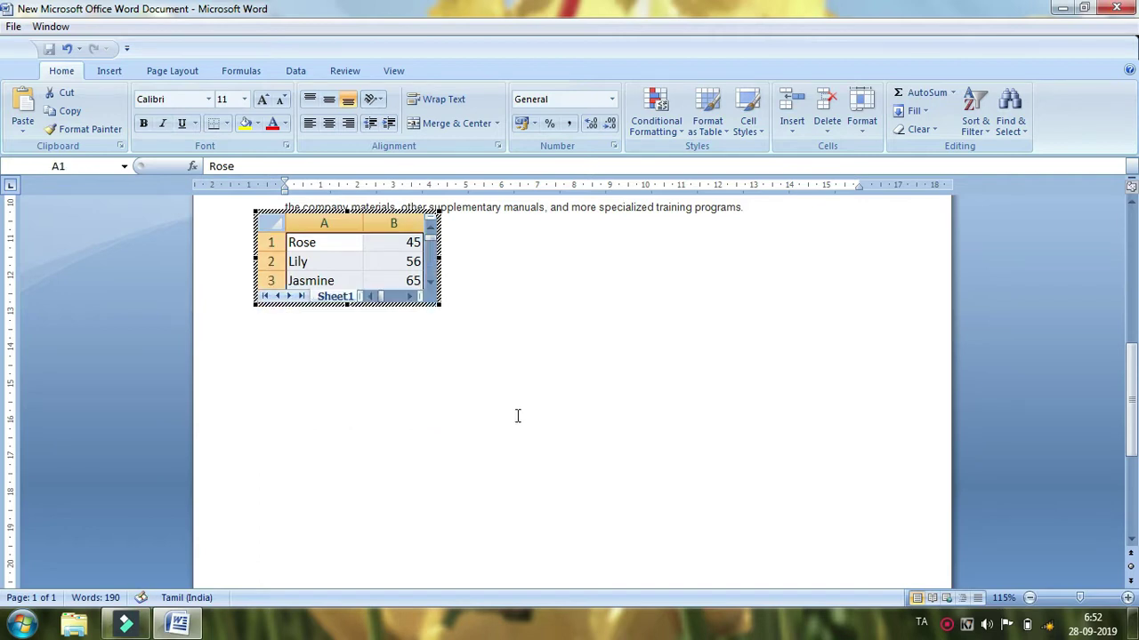
pyautogui.click(347, 304)
pyautogui.moveTo(347, 304); pyautogui.dragTo(348, 324)
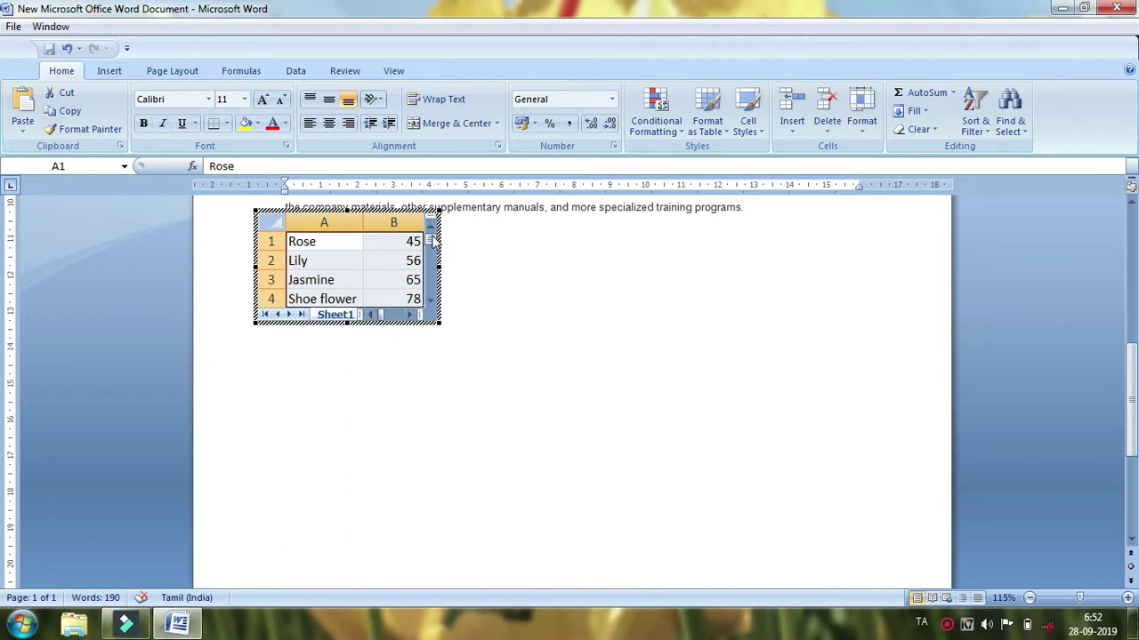
pyautogui.click(498, 343)
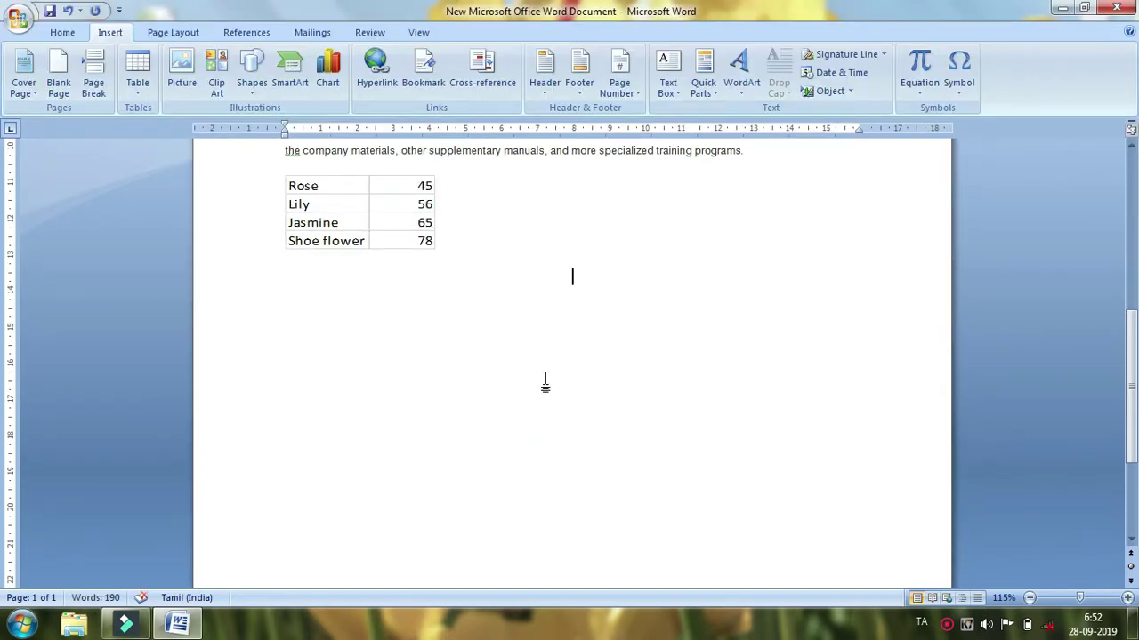
# - Enlarge the embedded flower table to nearly the full text width and try to add borders from the document's border options
pyautogui.click(332, 218)
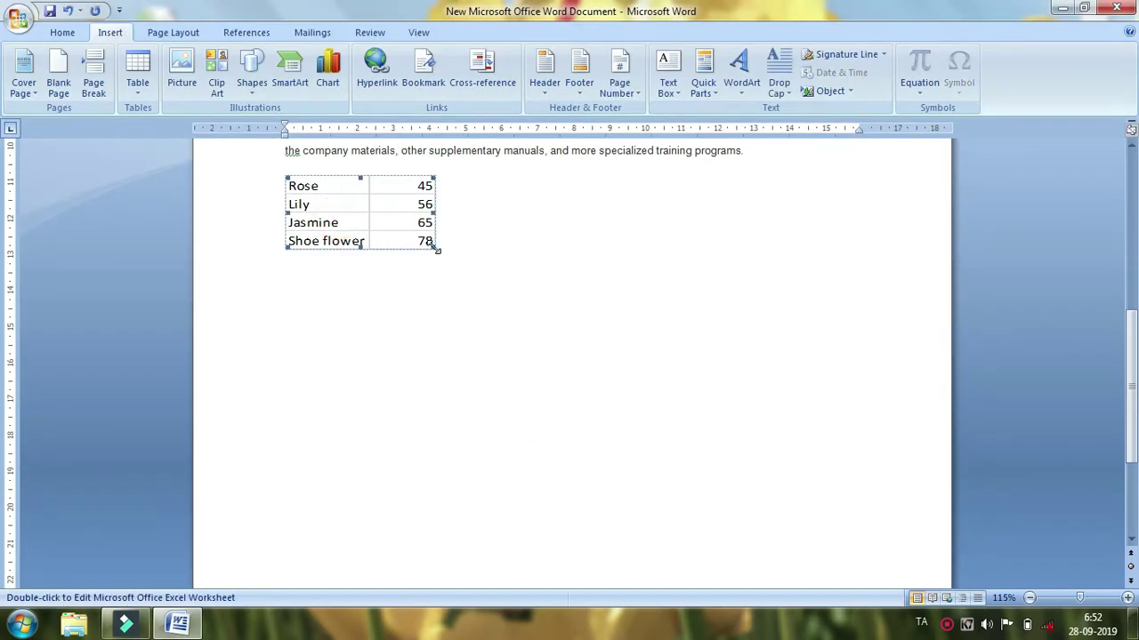
pyautogui.moveTo(840, 314); pyautogui.dragTo(840, 314)
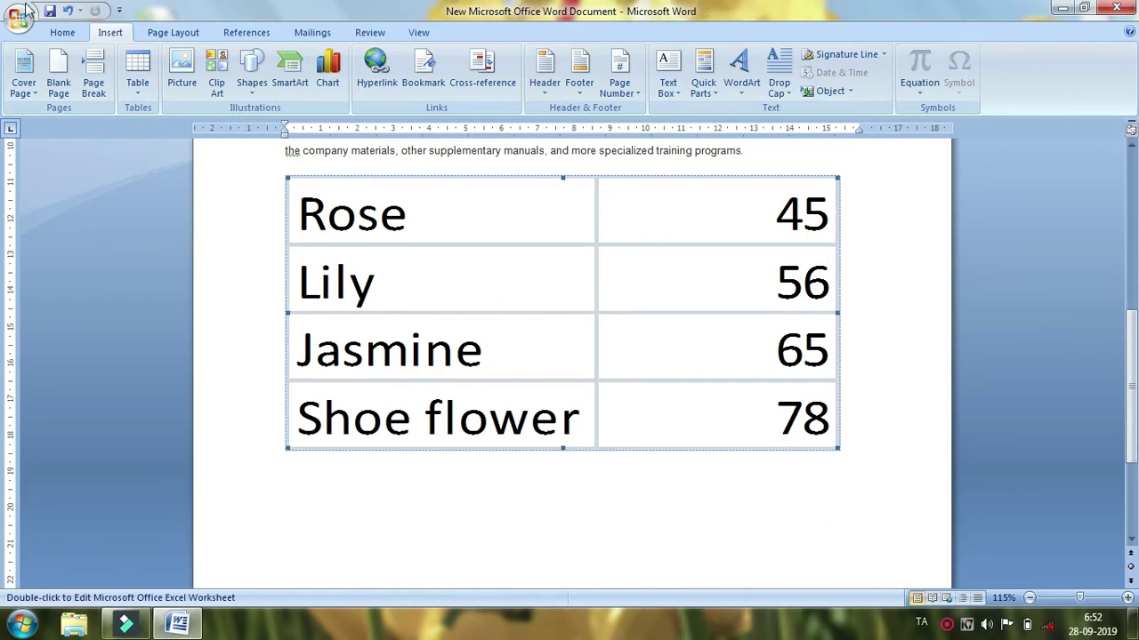
pyautogui.click(62, 33)
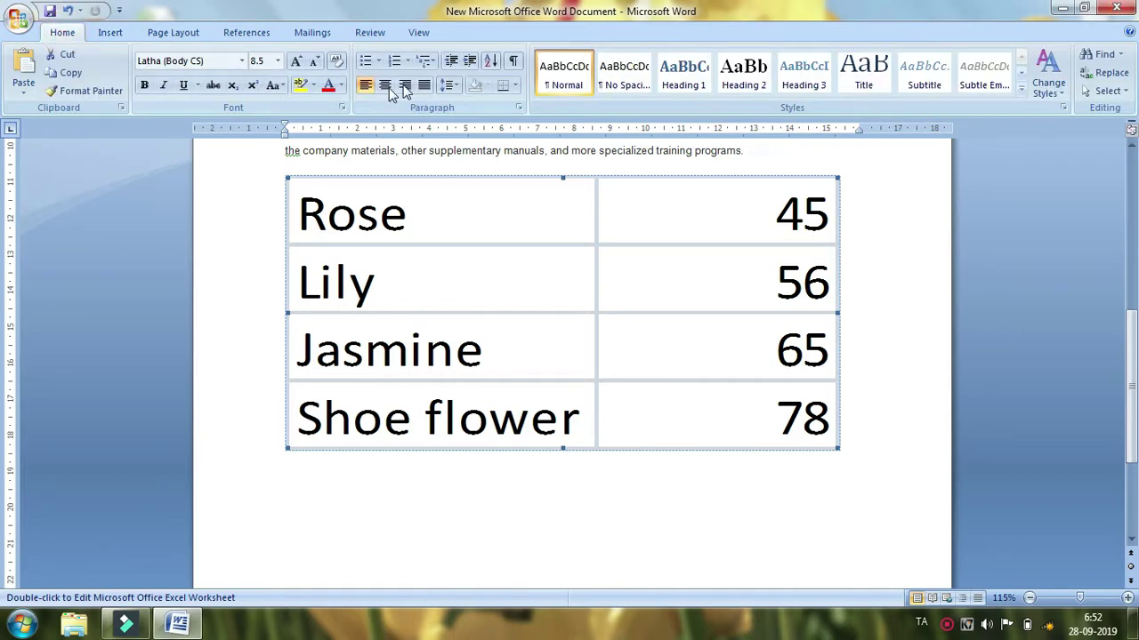
pyautogui.click(515, 85)
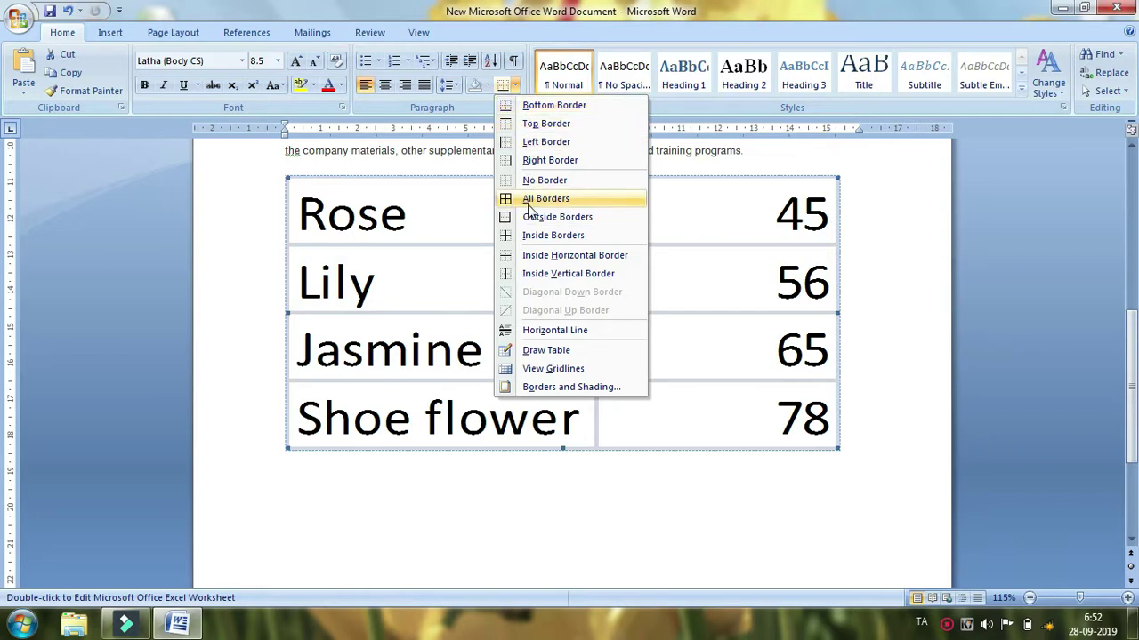
pyautogui.click(300, 196)
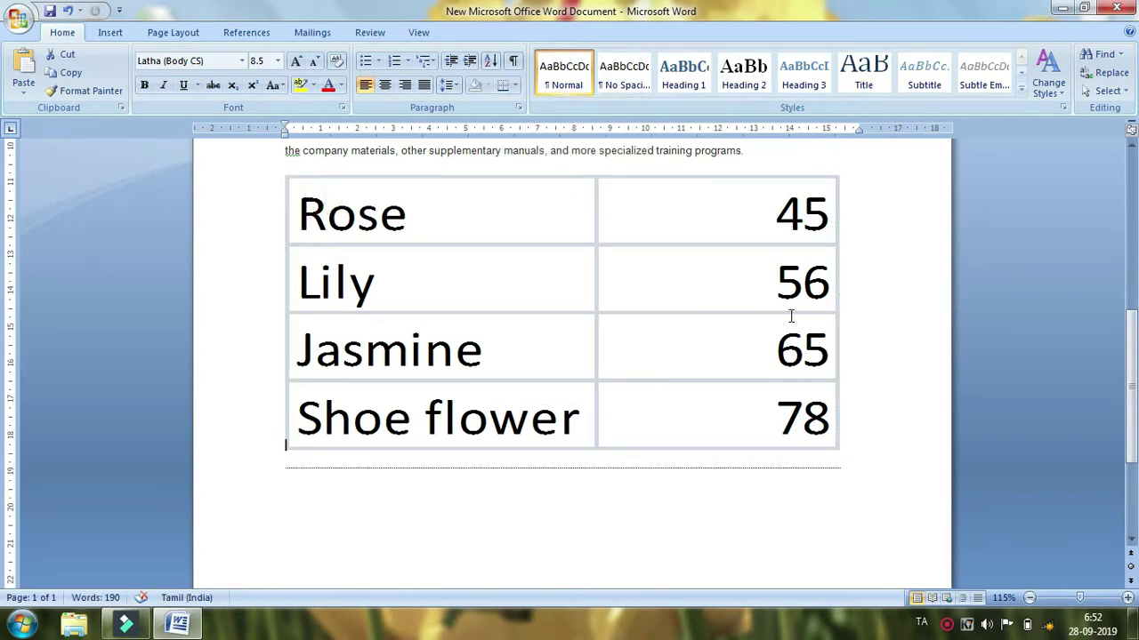
# - Reopen the embedded worksheet and apply All Borders and Outside Borders to the range A1:B4
pyautogui.doubleClick(415, 347)
pyautogui.moveTo(326, 246); pyautogui.dragTo(404, 300)
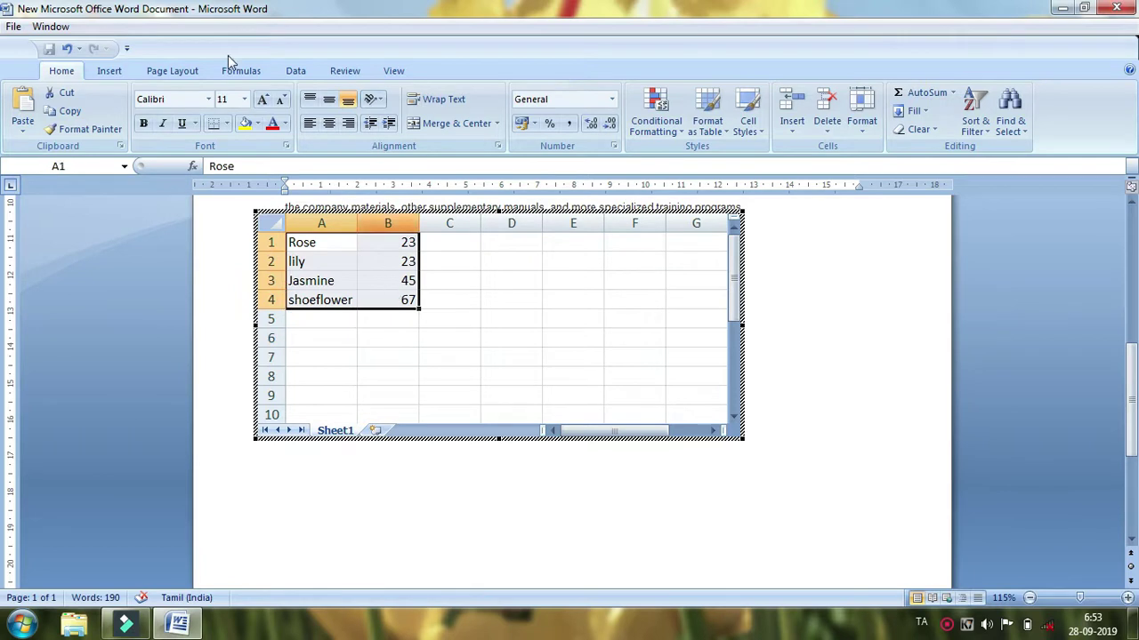
pyautogui.click(228, 125)
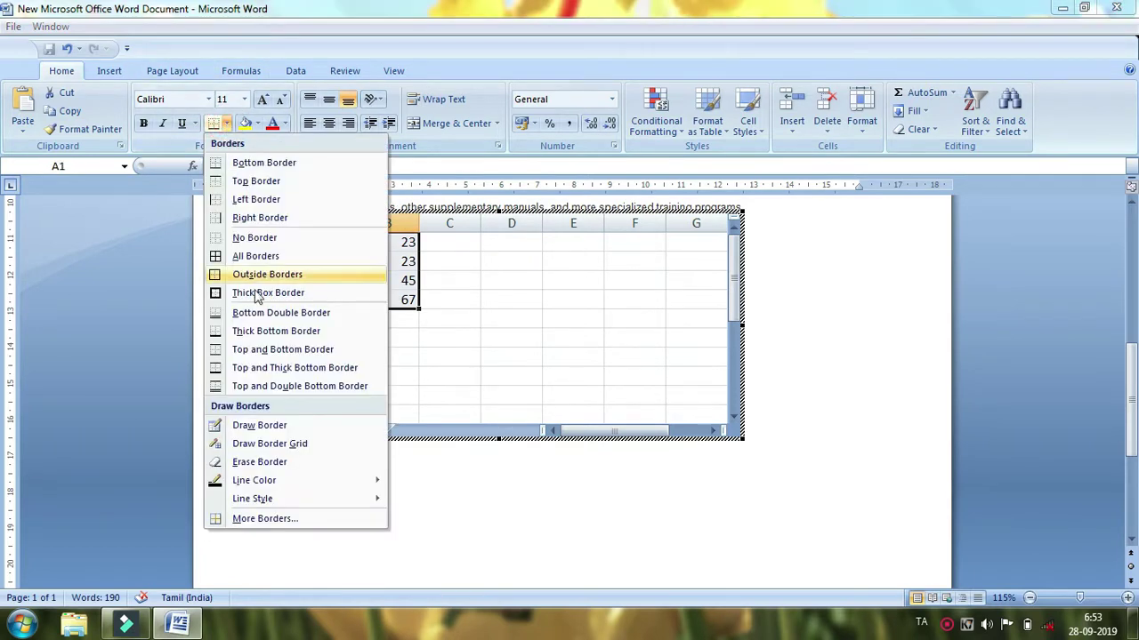
pyautogui.click(247, 258)
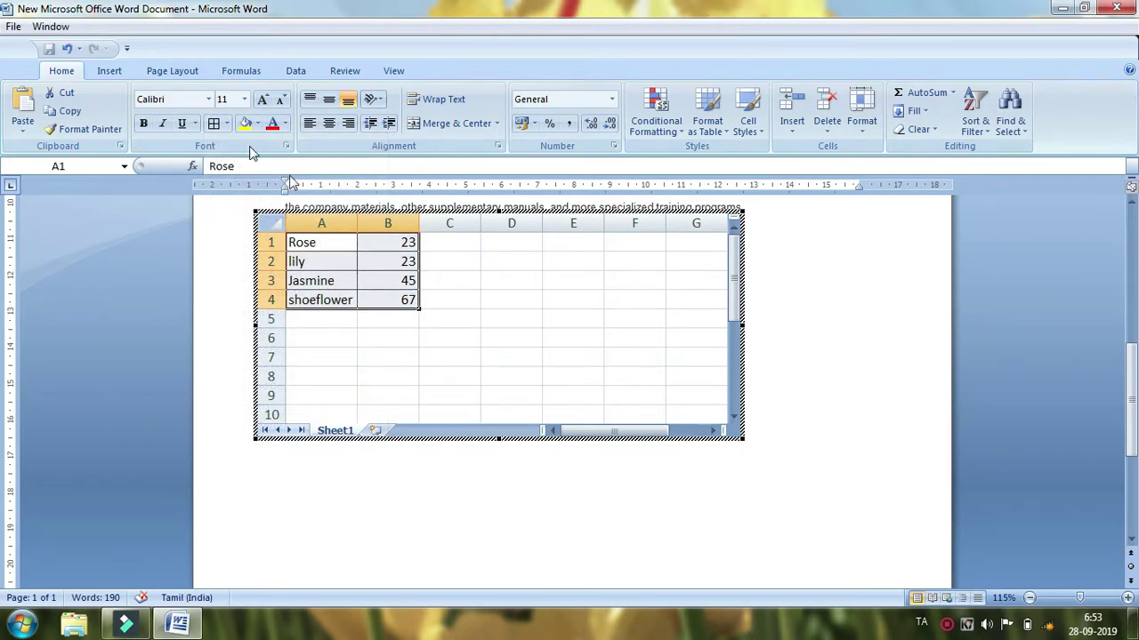
pyautogui.click(228, 125)
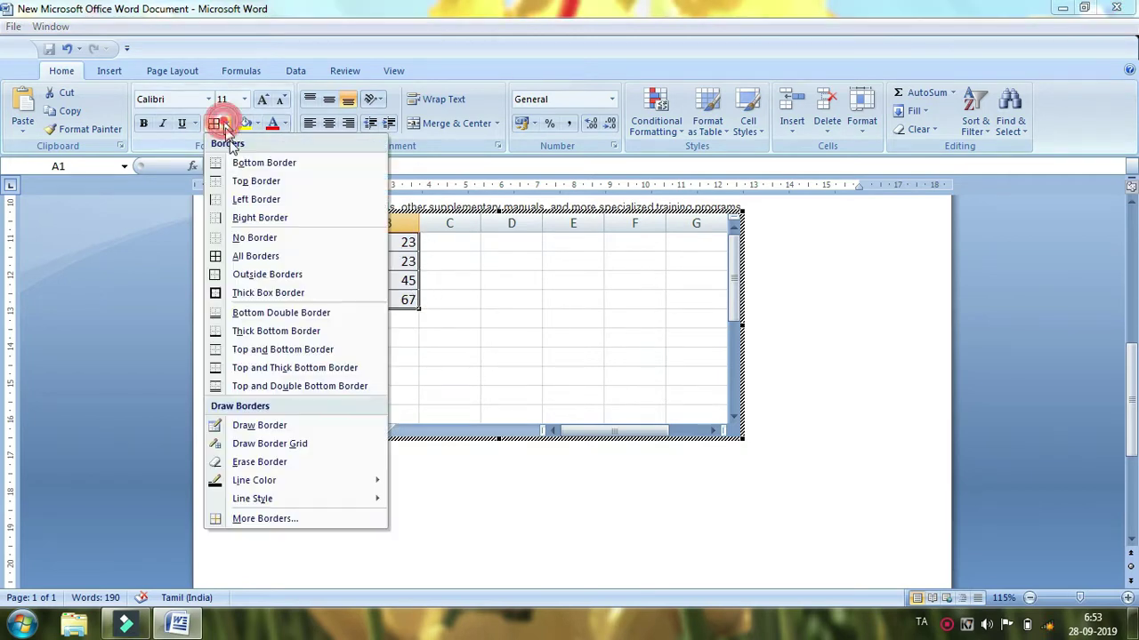
pyautogui.click(250, 278)
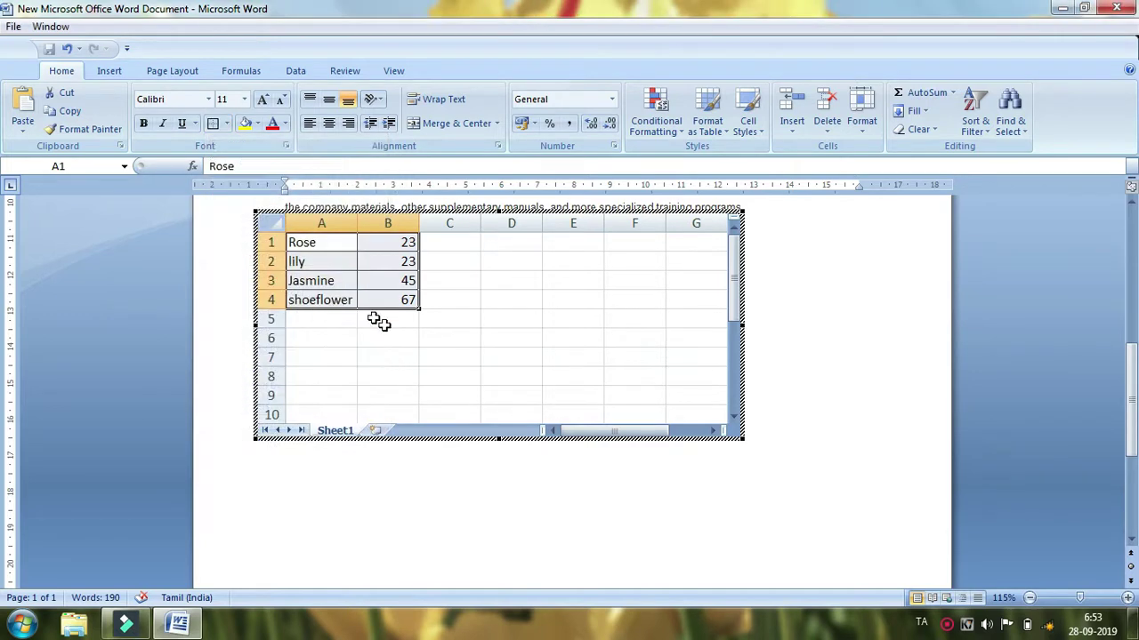
# - Remove all borders from the flower range A1:B4 and apply Outside Borders to it instead
pyautogui.click(227, 124)
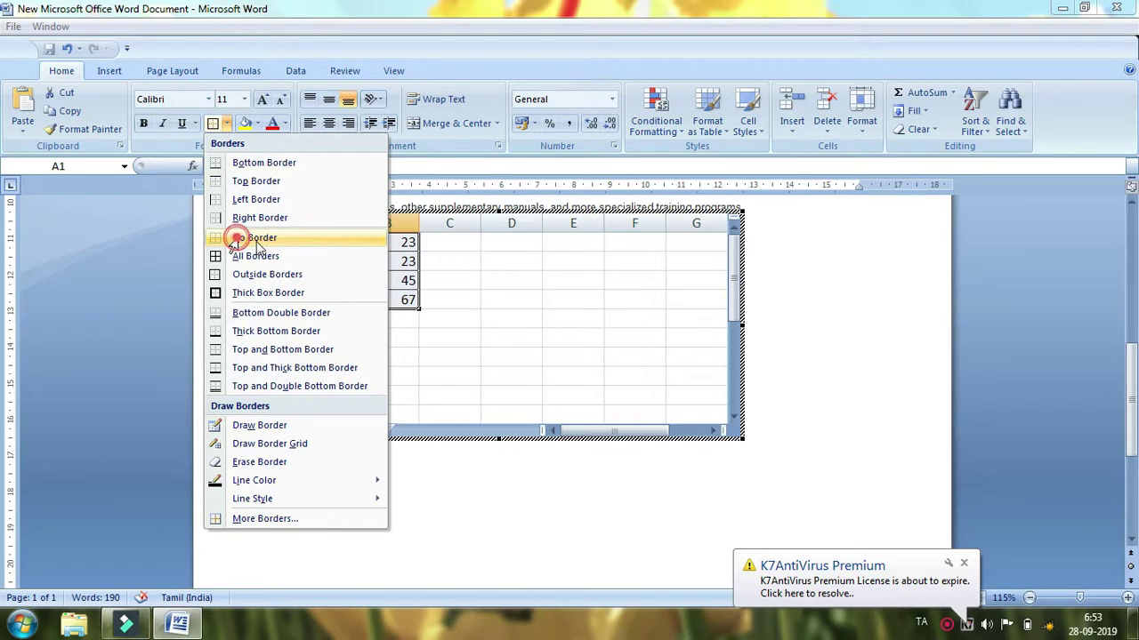
pyautogui.click(255, 238)
pyautogui.click(228, 123)
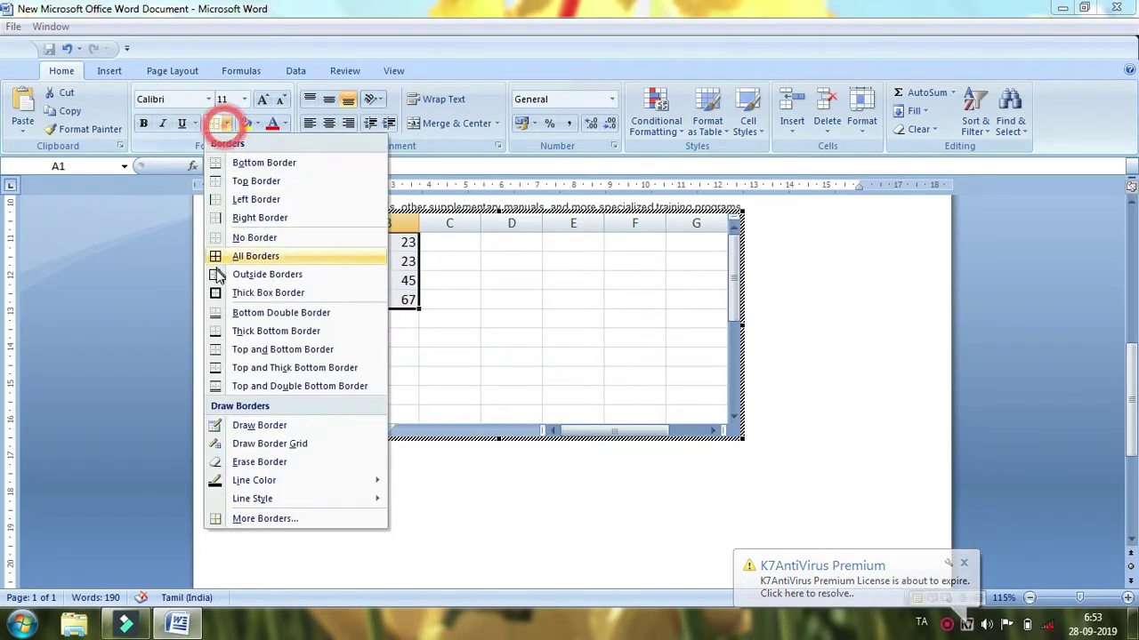
pyautogui.click(227, 272)
pyautogui.click(489, 298)
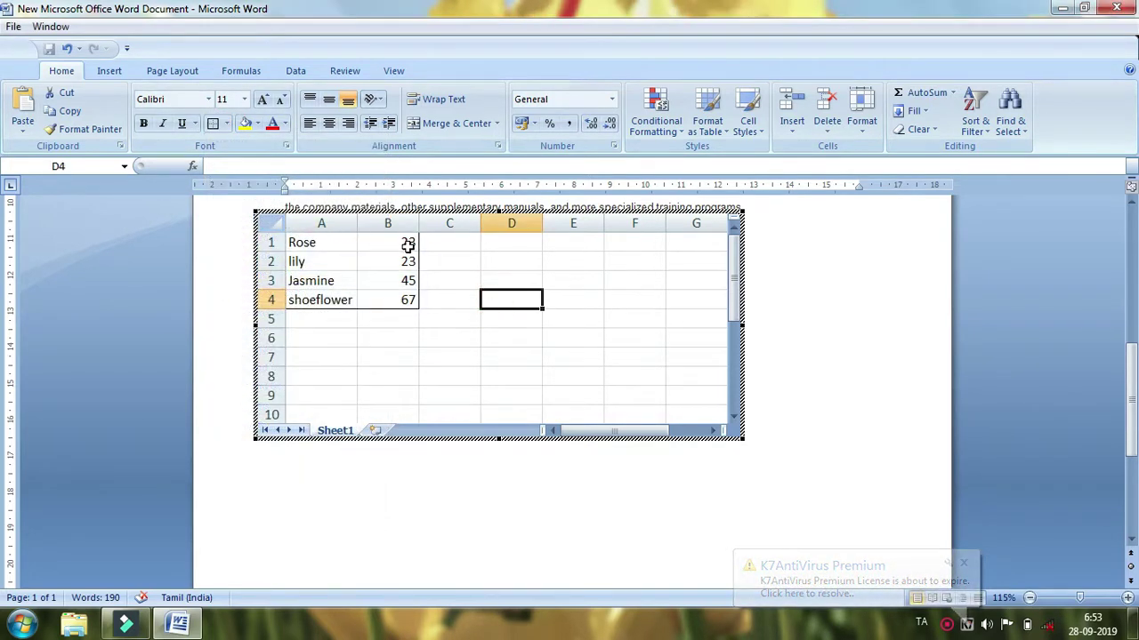
# - Apply All Borders to the empty cell D4 and to the flower range A1:B4
pyautogui.click(227, 124)
pyautogui.click(242, 260)
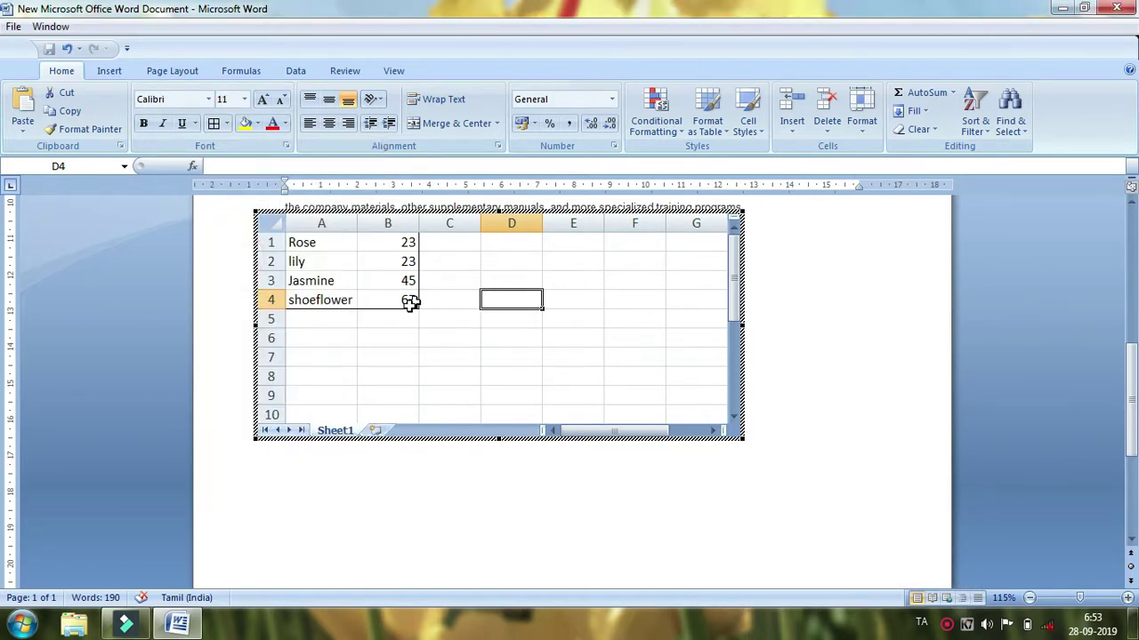
pyautogui.moveTo(300, 236); pyautogui.dragTo(406, 300)
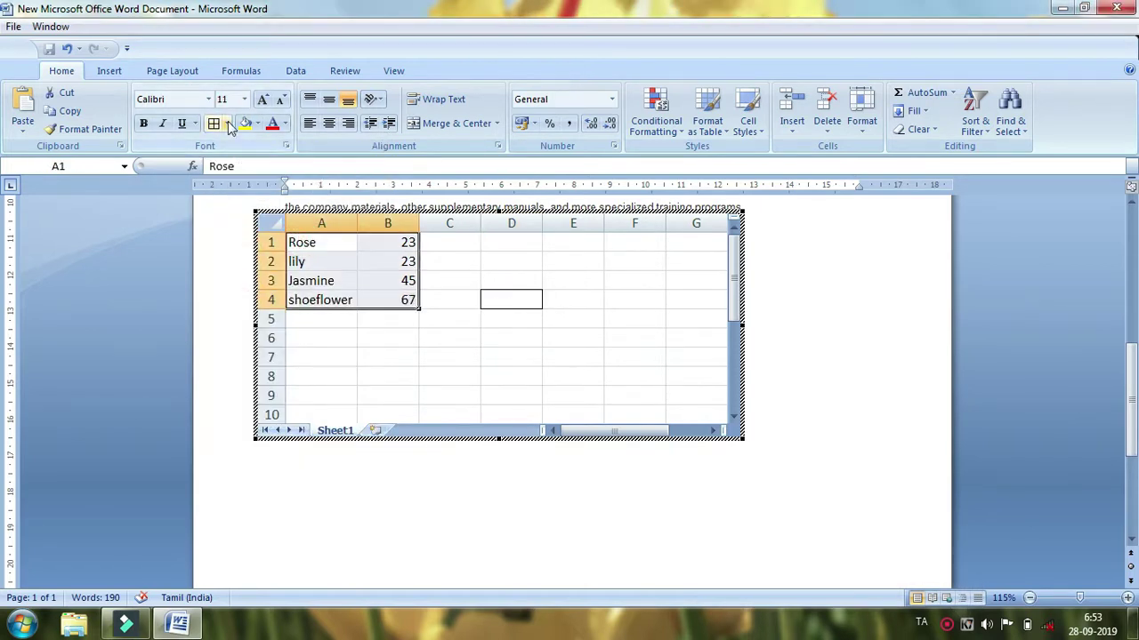
pyautogui.click(228, 124)
pyautogui.click(247, 258)
pyautogui.click(538, 298)
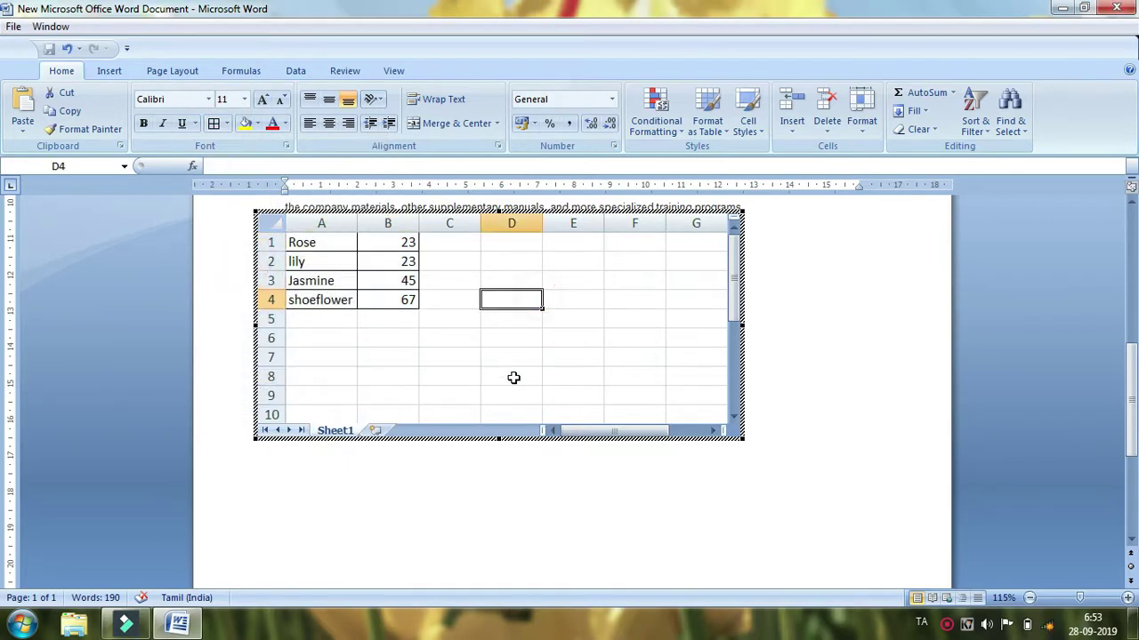
# - Leave worksheet editing and enlarge the embedded worksheet object proportionally until it reaches the page's right edge
pyautogui.click(835, 349)
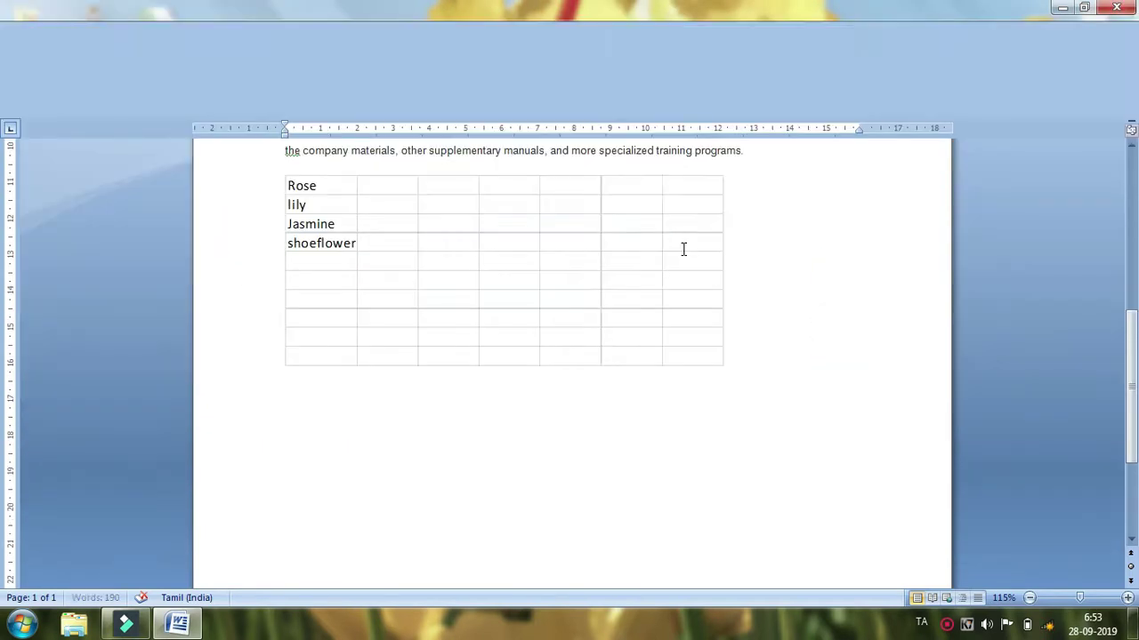
pyautogui.click(402, 233)
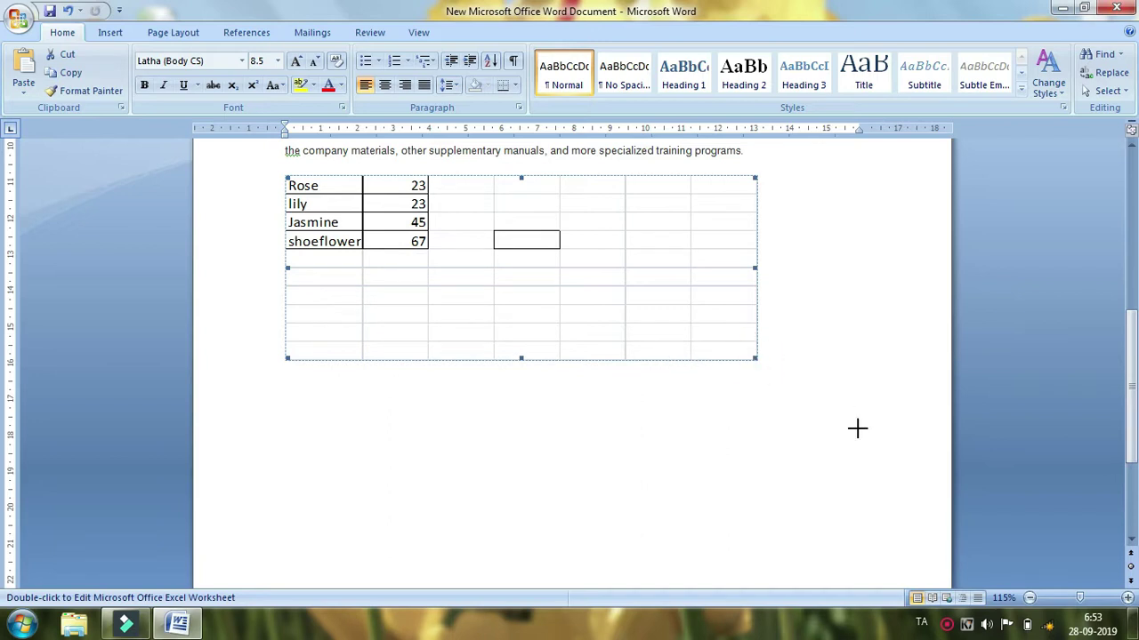
pyautogui.moveTo(866, 436); pyautogui.dragTo(867, 437)
pyautogui.click(542, 461)
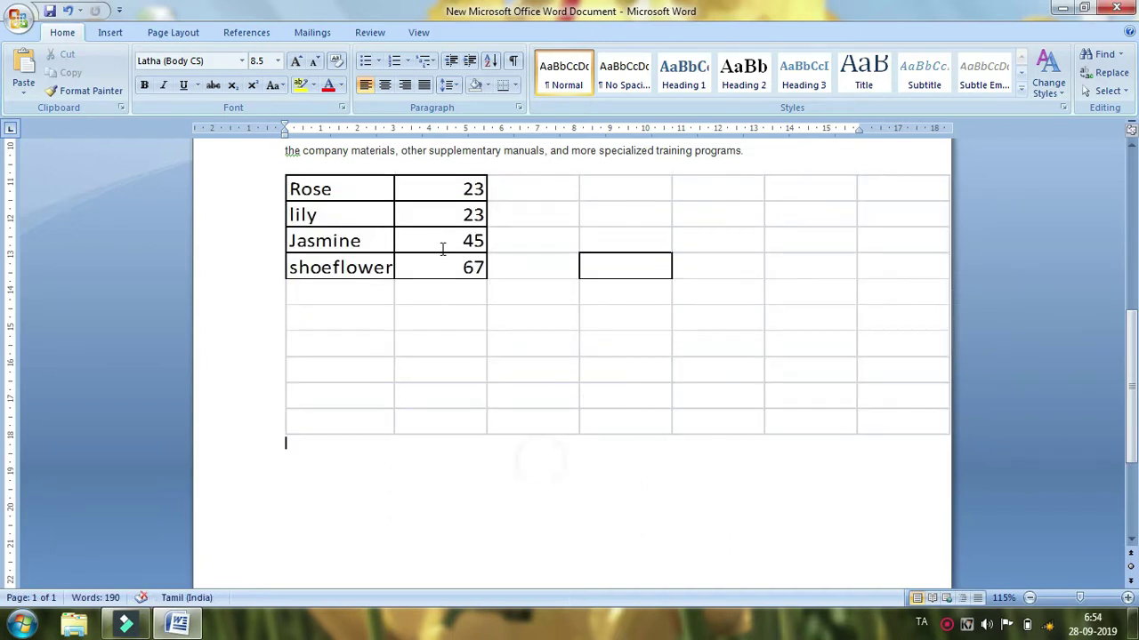
pyautogui.click(109, 34)
pyautogui.click(137, 81)
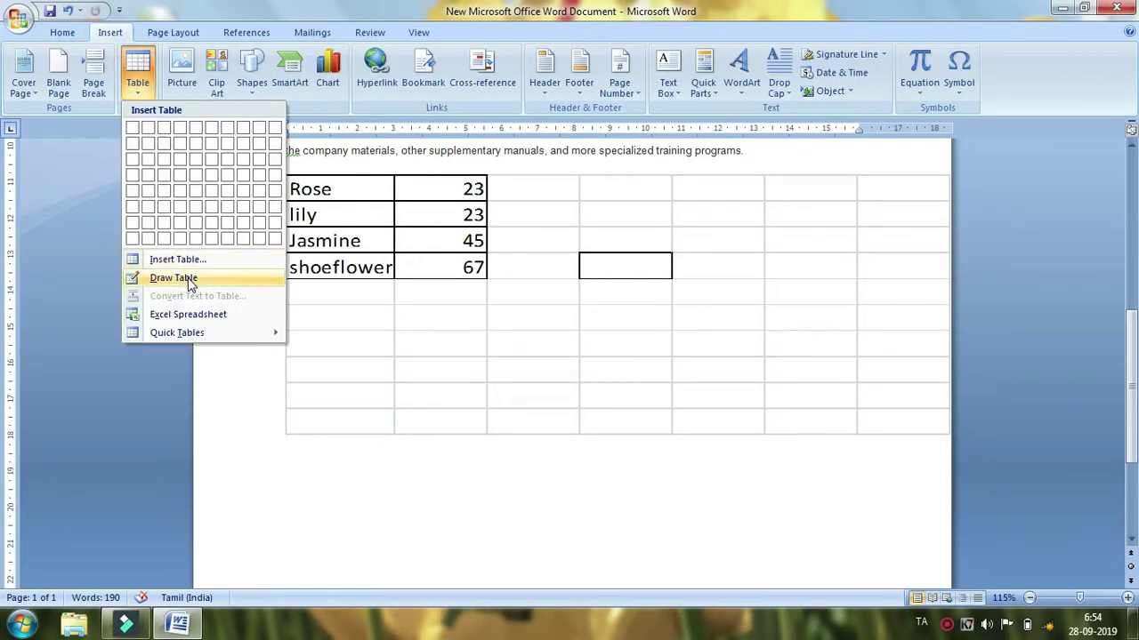
pyautogui.click(63, 34)
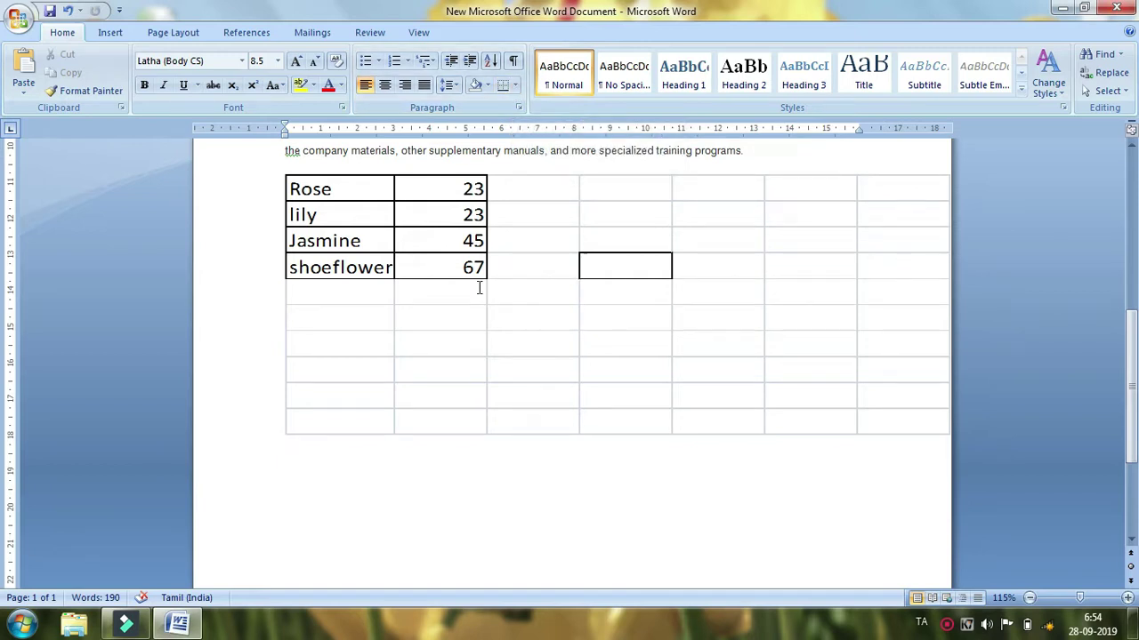
pyautogui.scroll(5, 524, 357)
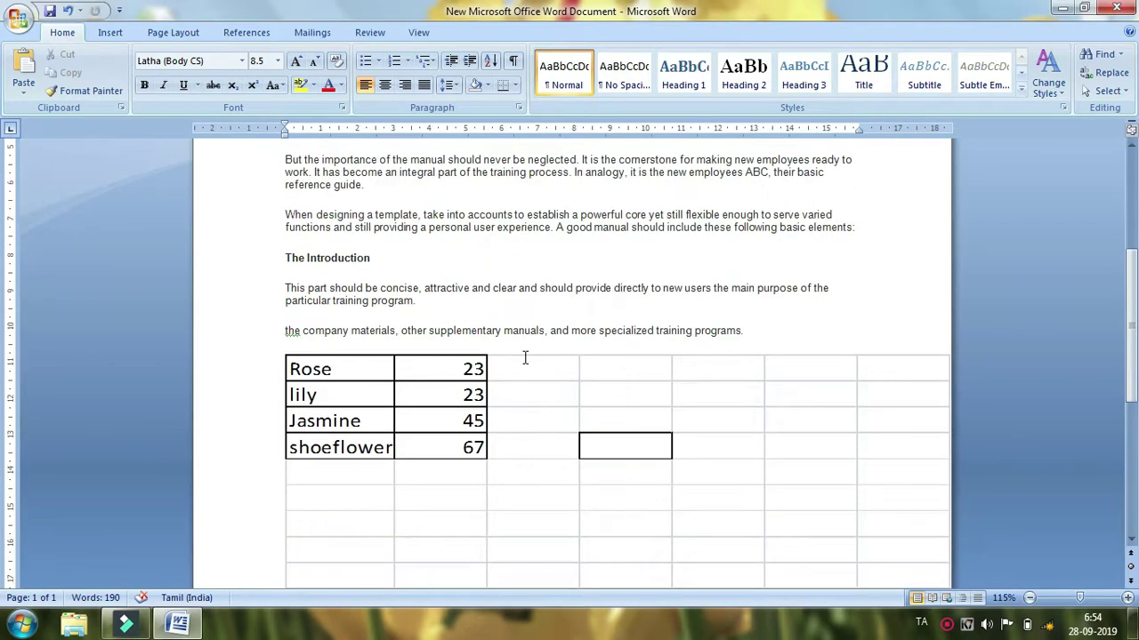